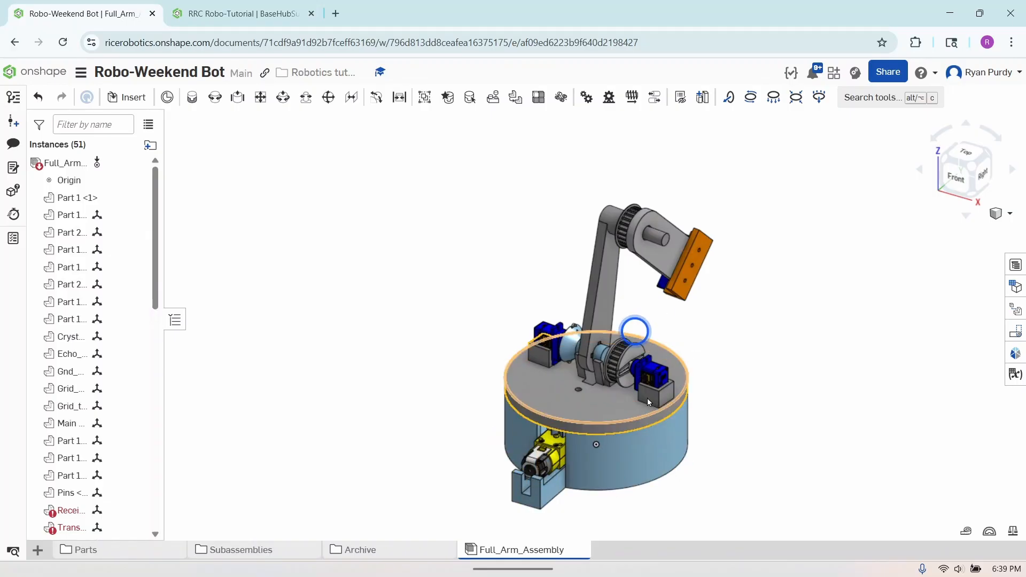
left_click(738, 439)
left_click(612, 412)
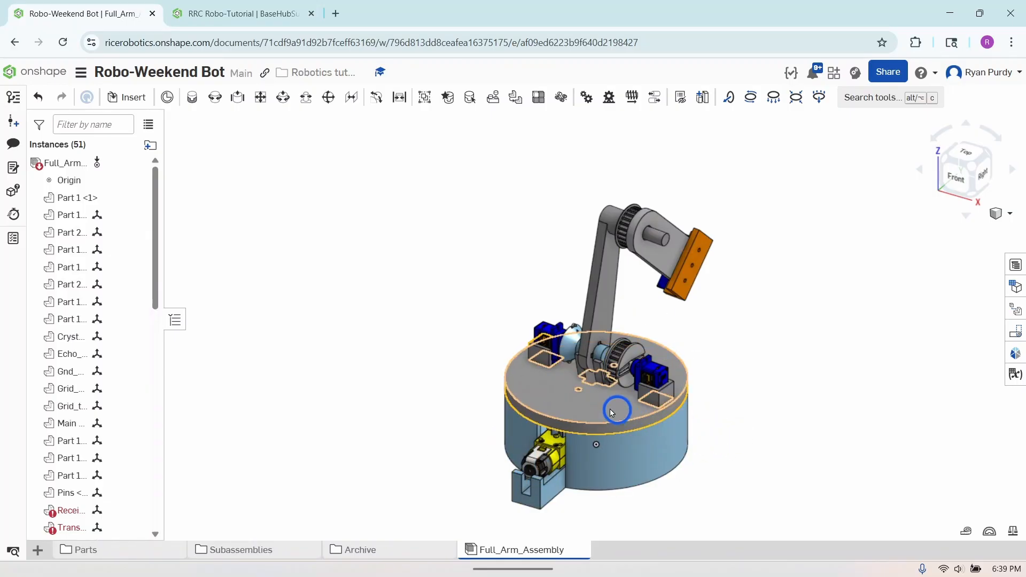
left_click(616, 387)
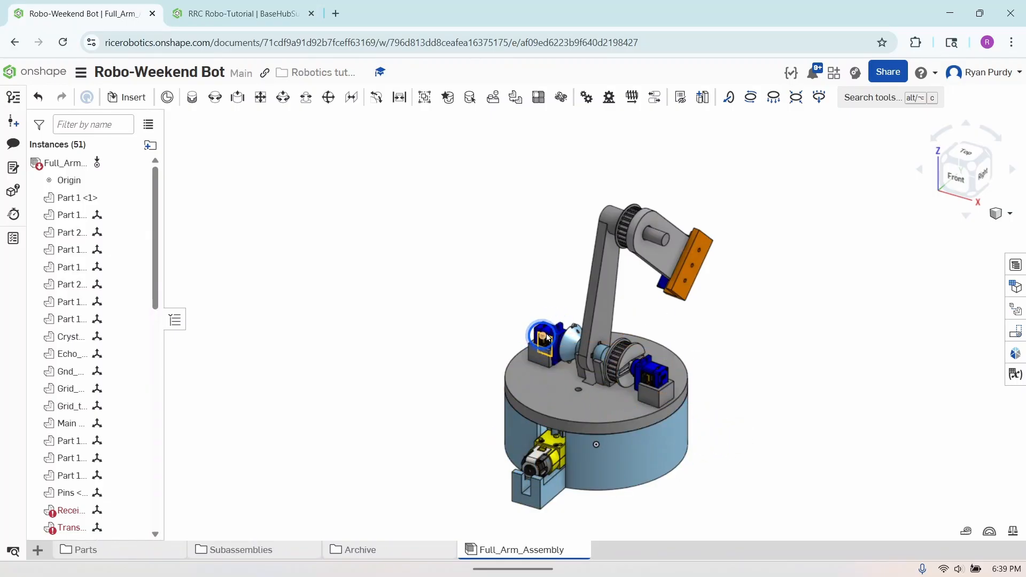
left_click(652, 375)
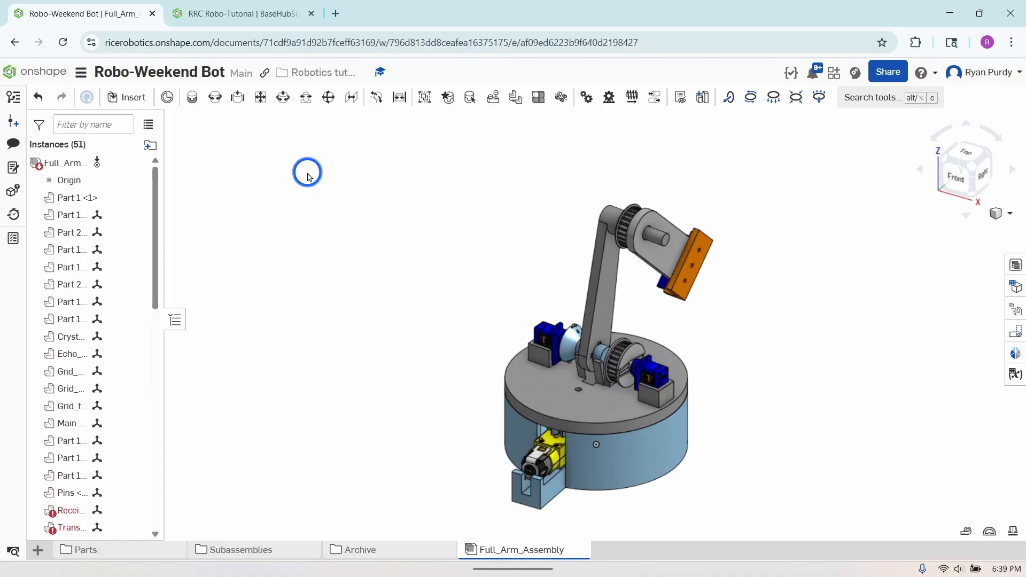
Switch to the RRC Robo-Tutorial document and create a new assembly in it
left_click(229, 10)
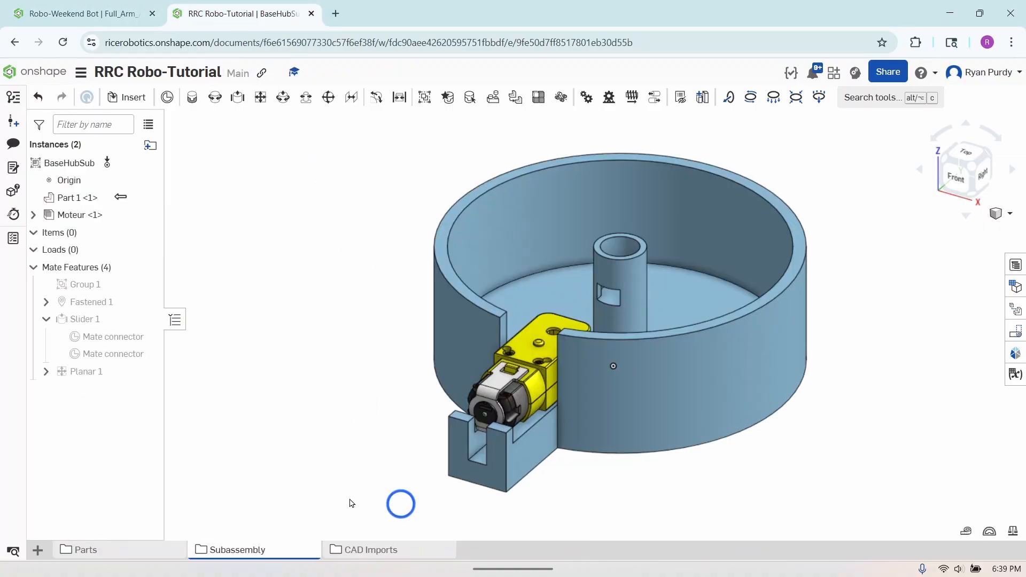
left_click(36, 551)
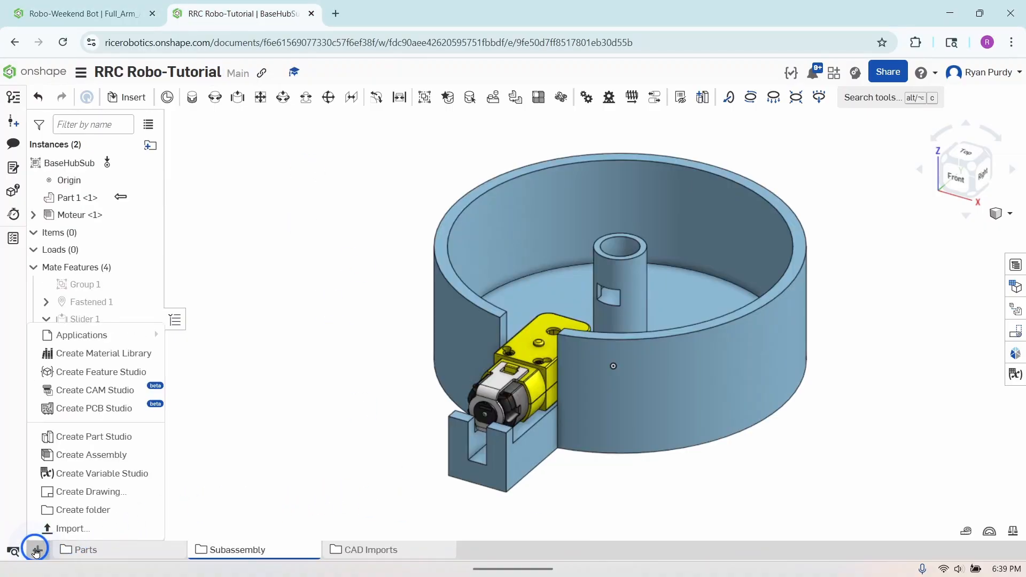
left_click(97, 456)
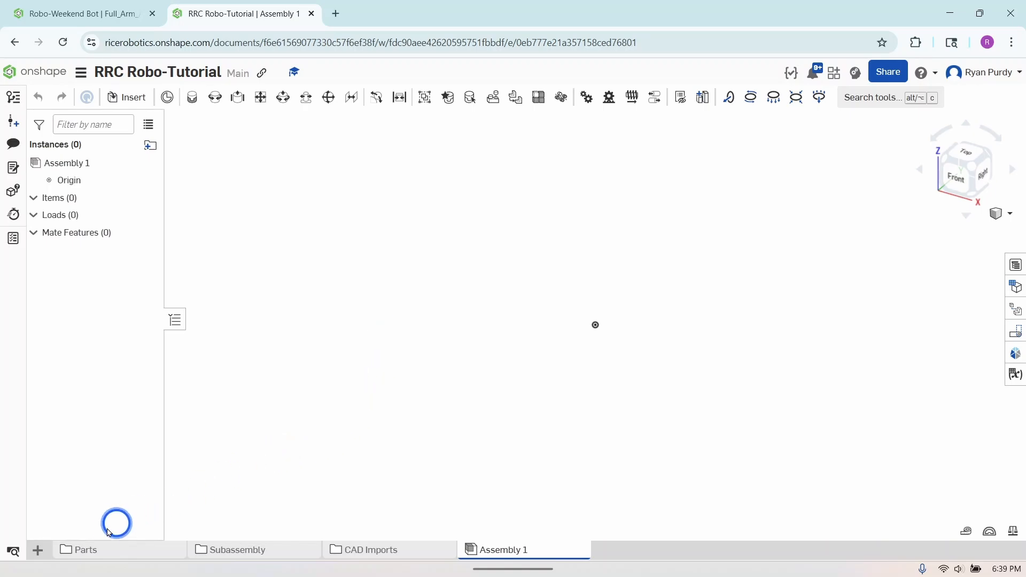
Import Servo_Body.SLDPRT with appearances and move the resulting Servo_Body studio into the Parts folder
left_click(36, 551)
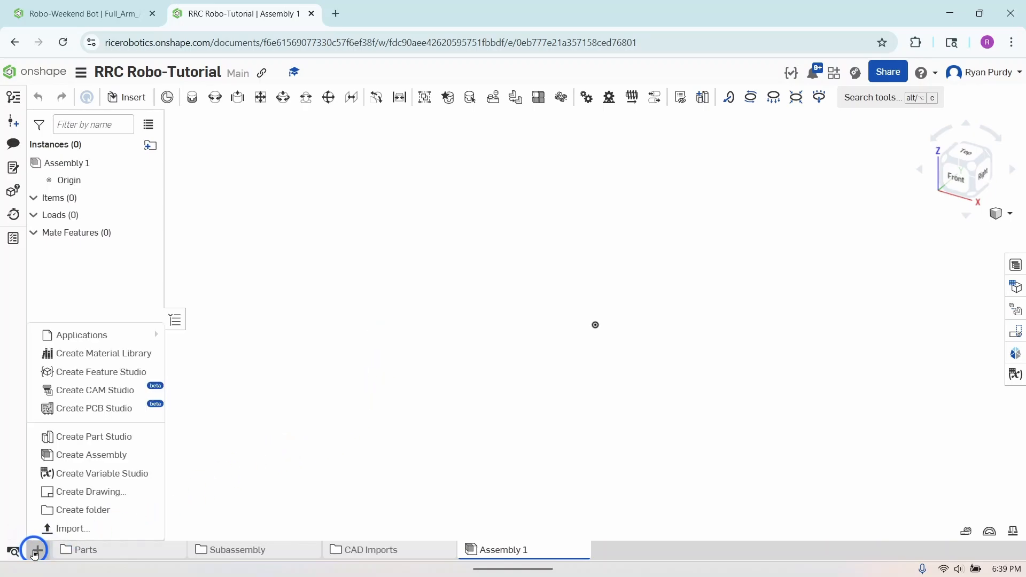
left_click(56, 530)
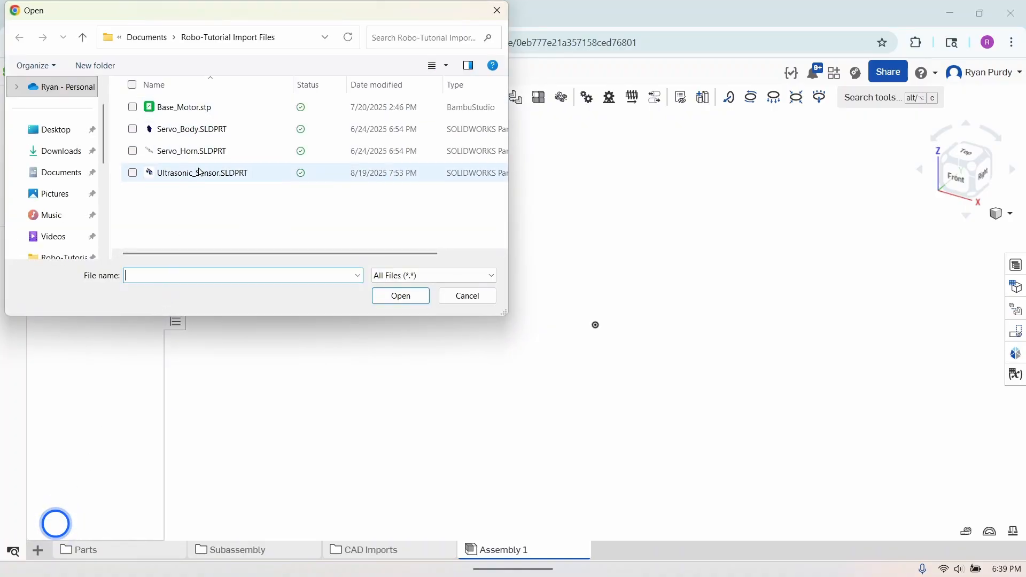
double_click(201, 130)
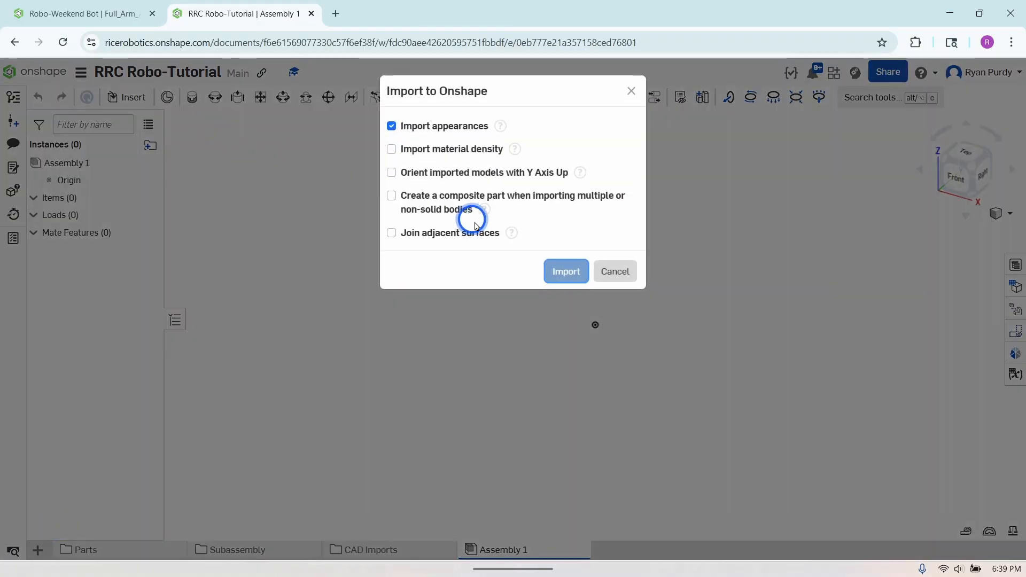
left_click(565, 270)
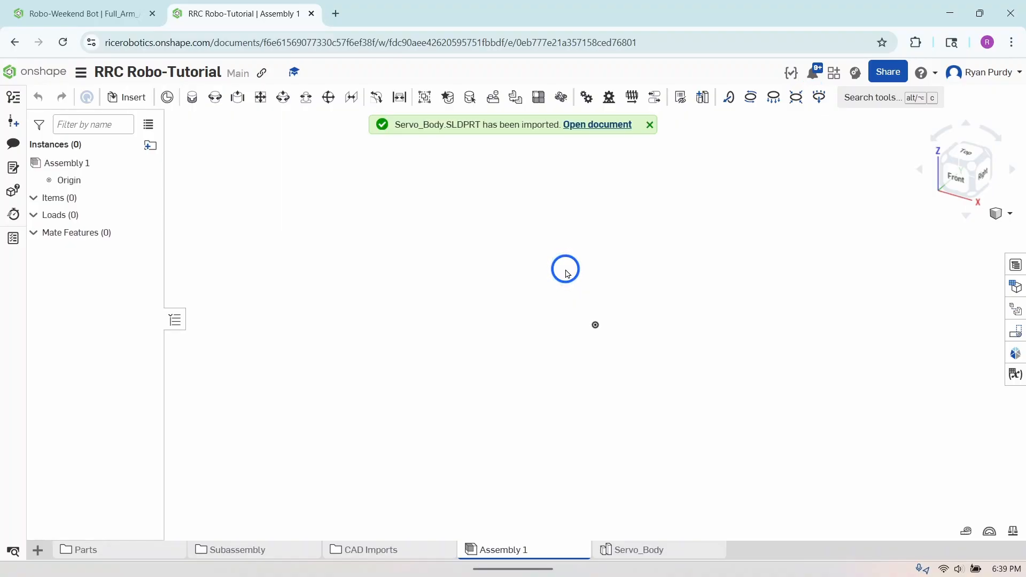
left_click(664, 550)
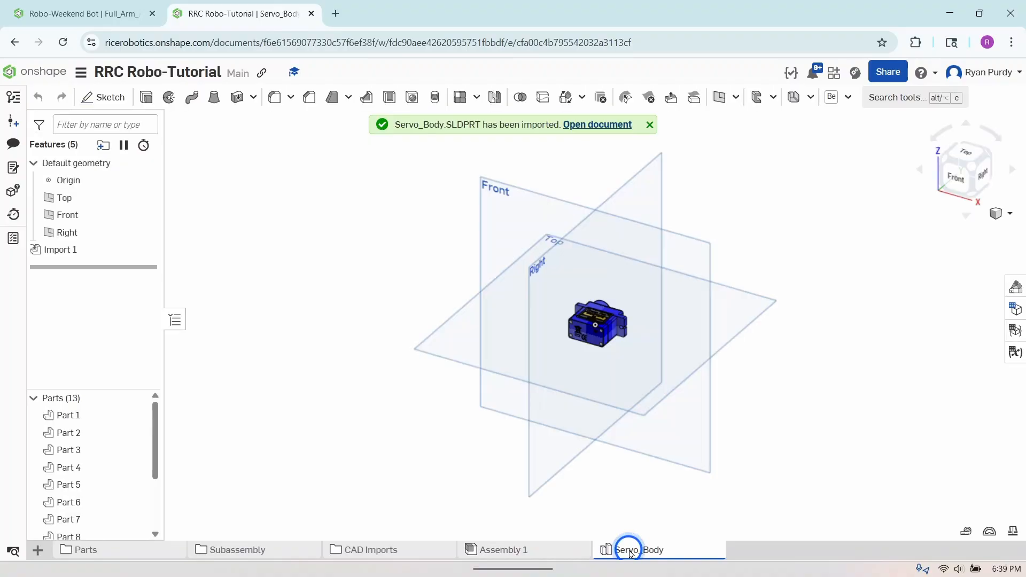
left_click_drag(630, 554, 119, 553)
Insert the Base Plate part studio, with its plate and spur gear, into Assembly 1
left_click(536, 547)
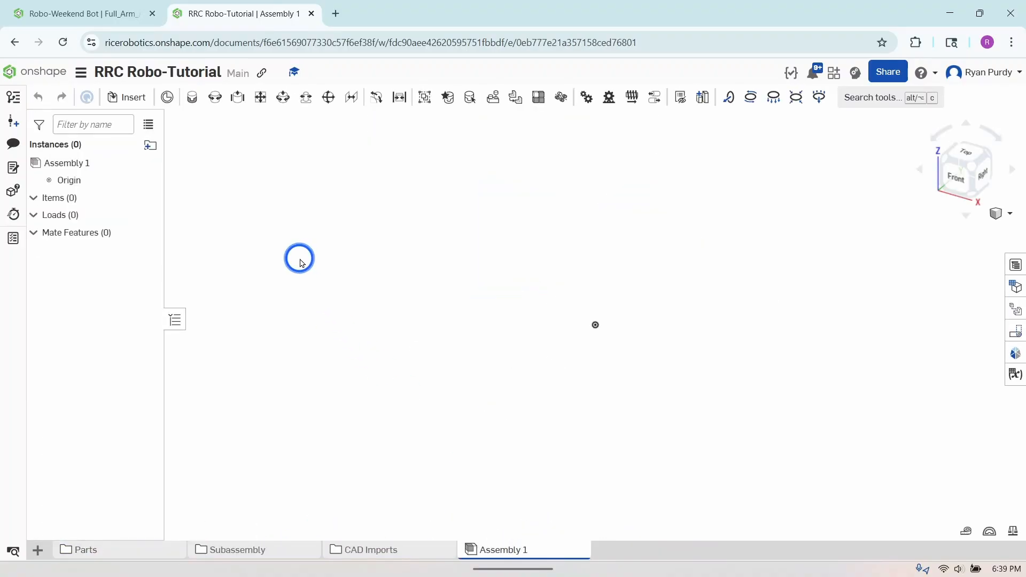
left_click(127, 102)
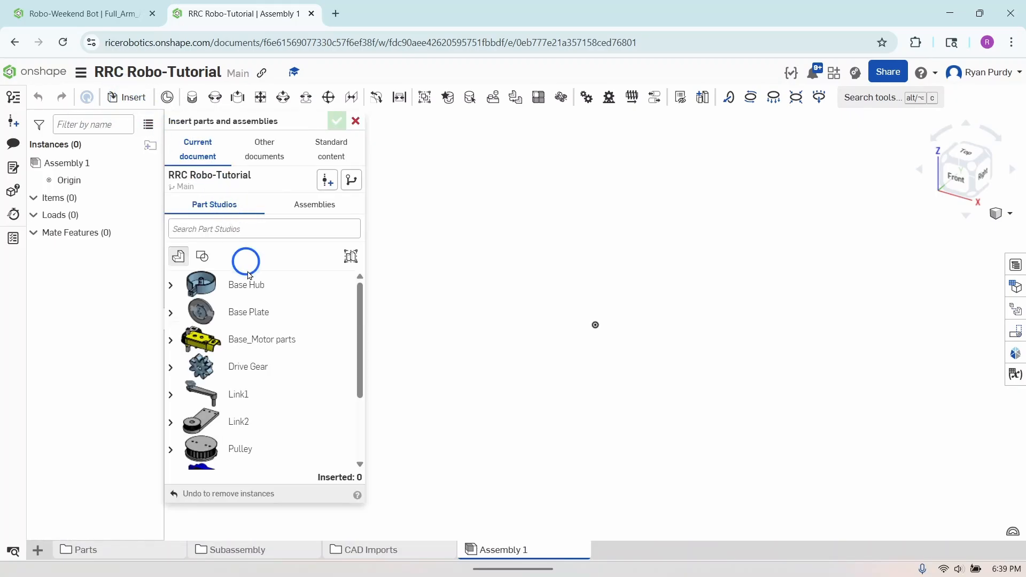
left_click(253, 318)
left_click(481, 309)
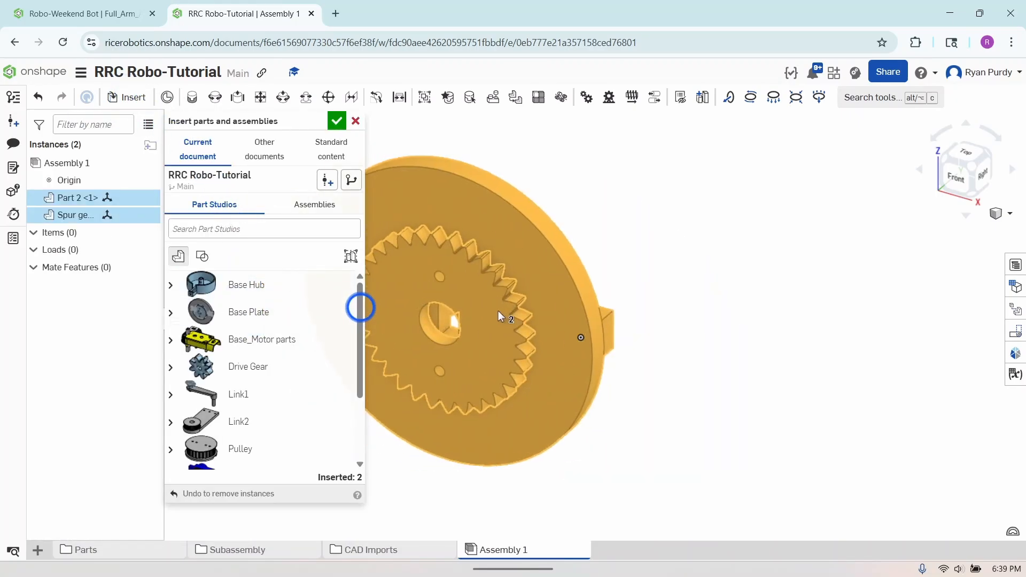
left_click(634, 314)
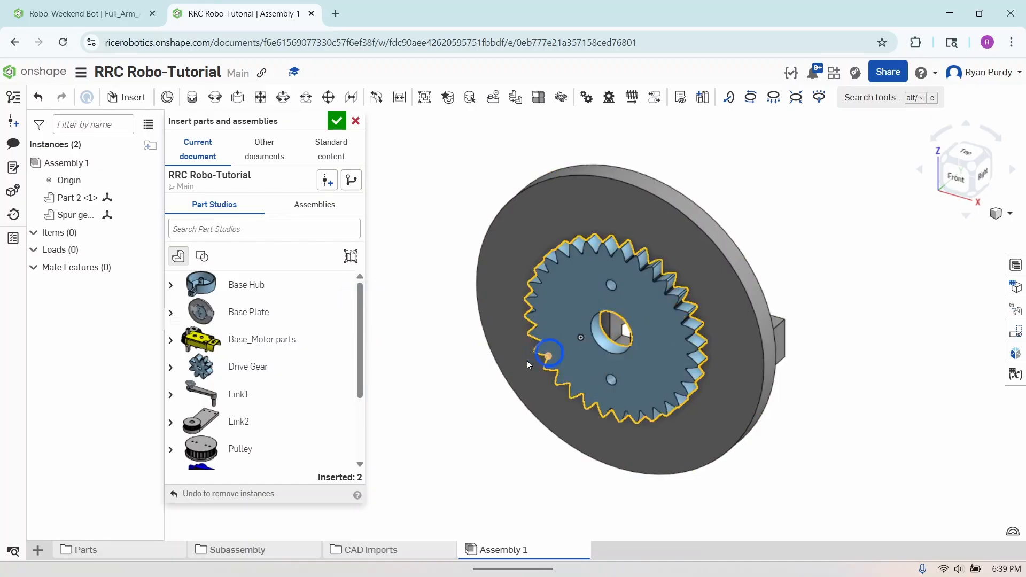
Insert two copies of Servo_Body beside the base plate, one above the other, and finish inserting
scroll(272, 398, "down", 3)
left_click(272, 384)
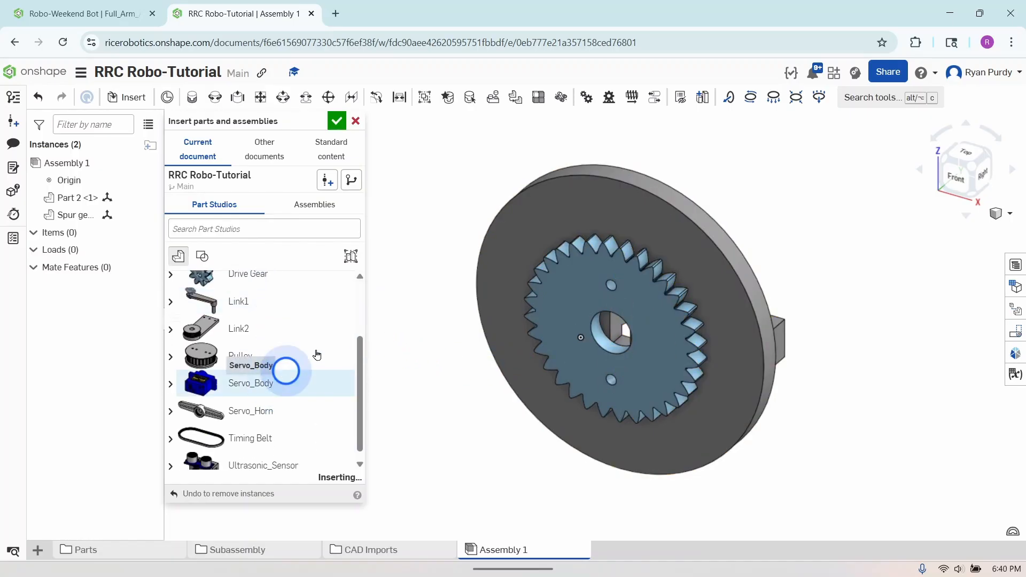
left_click(423, 245)
left_click(251, 387)
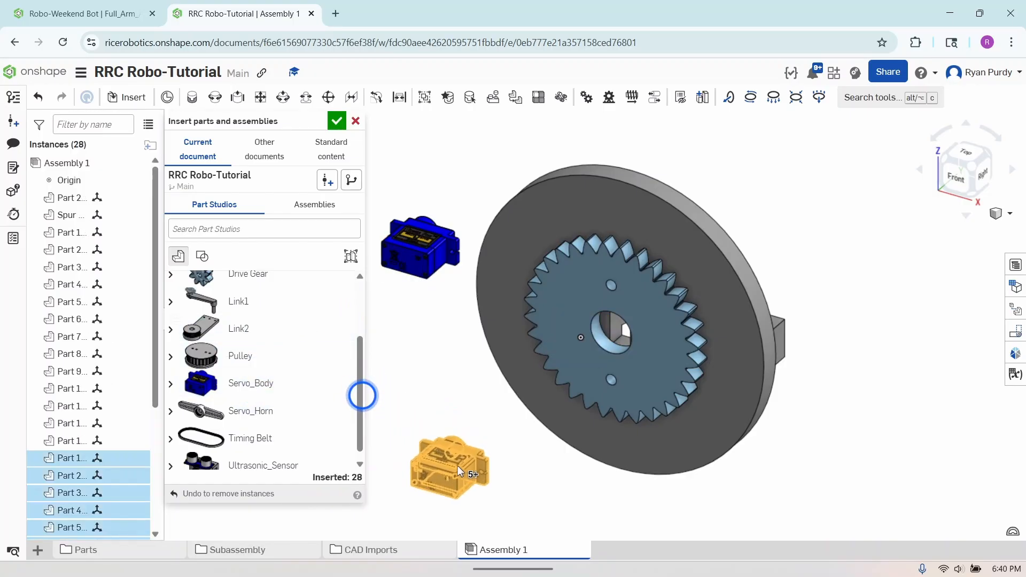
left_click(458, 468)
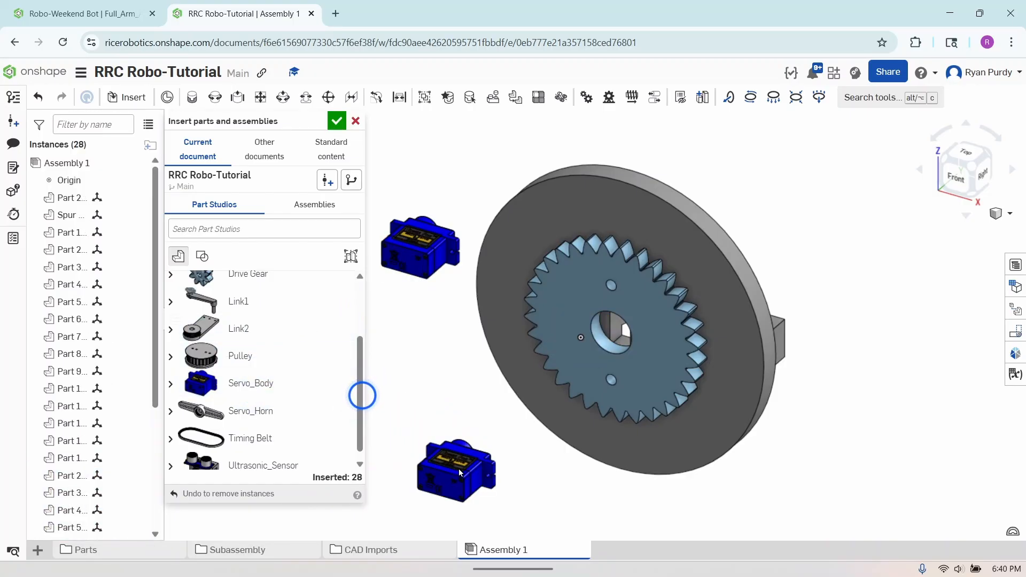
left_click(346, 126)
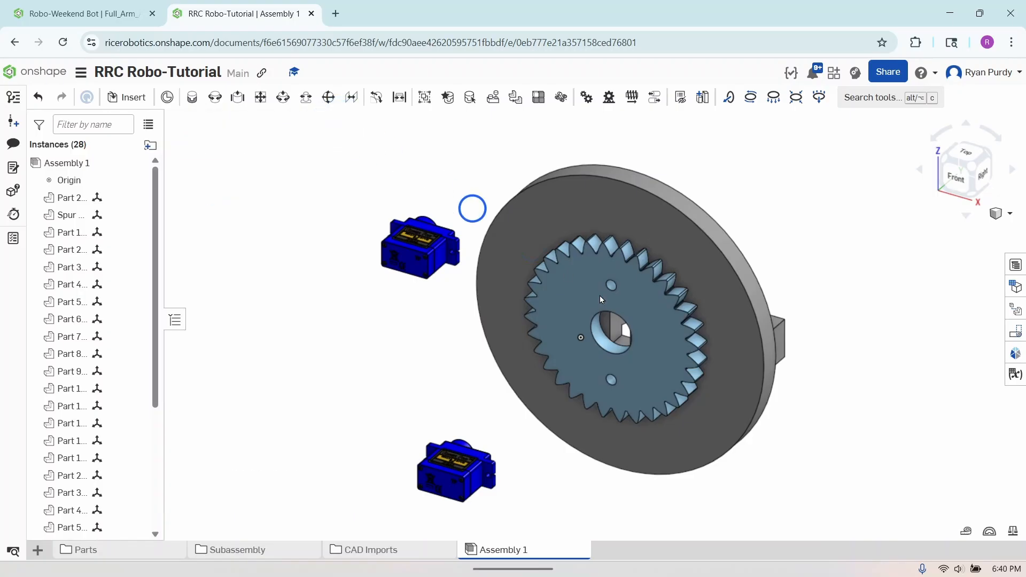
Try moving the spur gear and one part of the upper servo separately, undoing each move
mouse_move(870, 432)
right_mouse_down()
mouse_move(845, 472)
mouse_move(872, 423)
right_mouse_up()
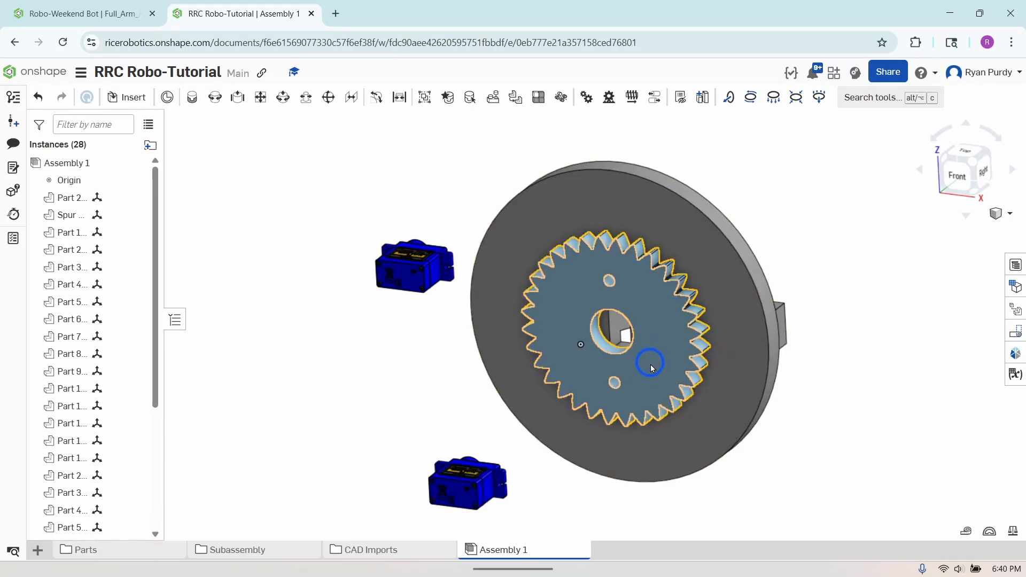
left_click_drag(662, 355, 725, 409)
key("ctrl+z")
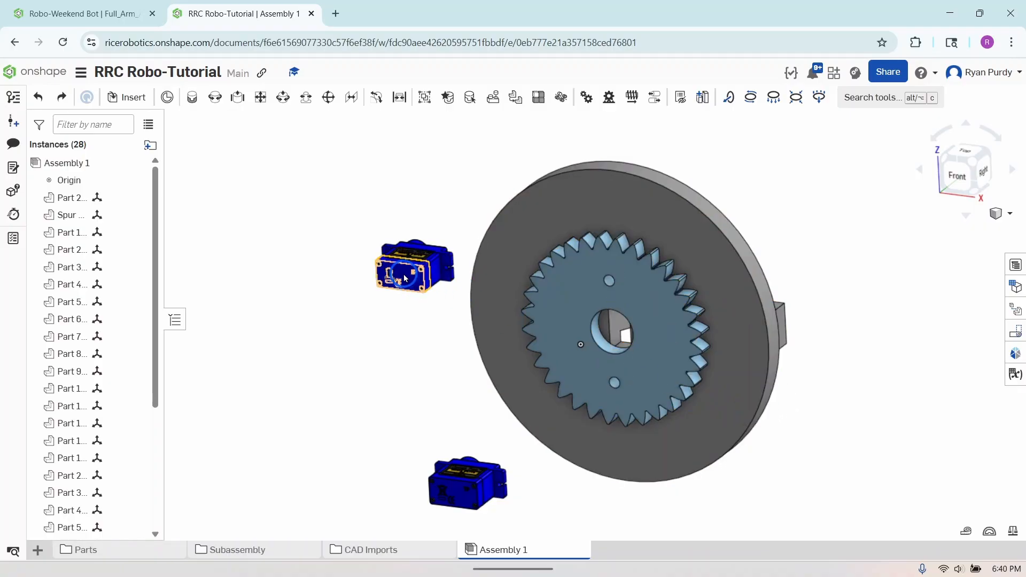
left_click_drag(402, 289, 331, 335)
key("ctrl+z")
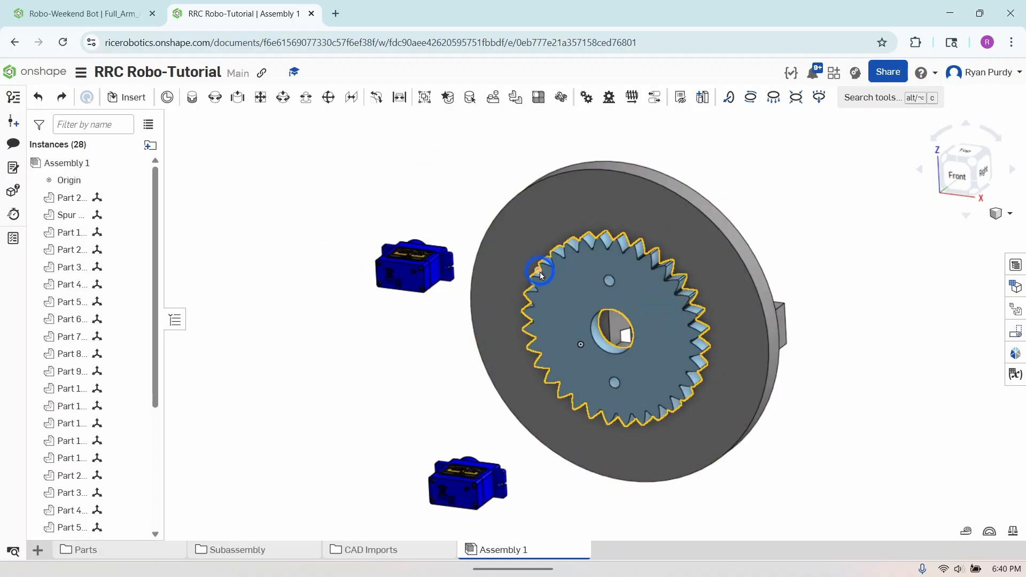
Group the 32-tooth spur gear with the base plate and move the group farther away from the servos
left_click(425, 96)
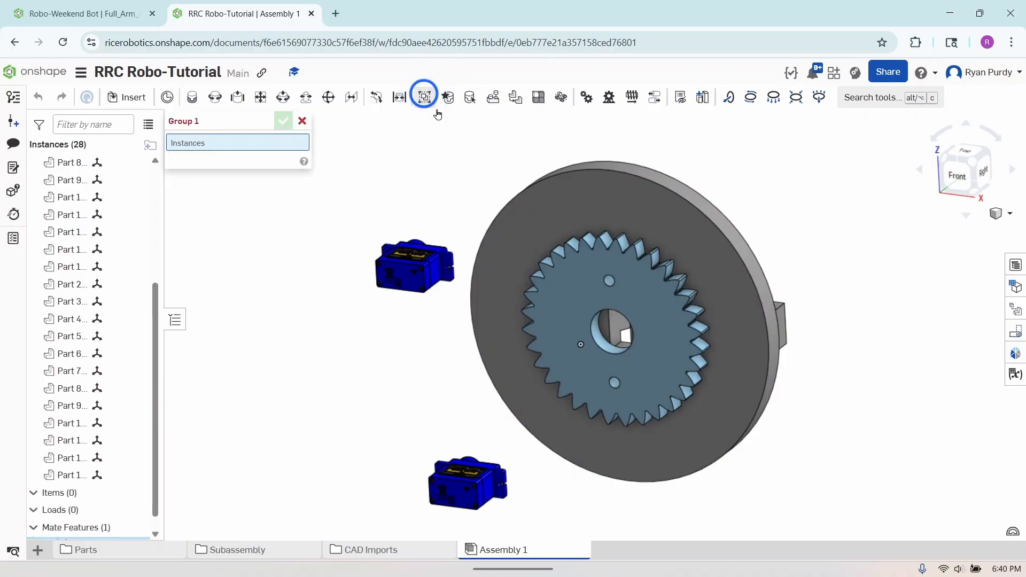
left_click(617, 264)
left_click(648, 297)
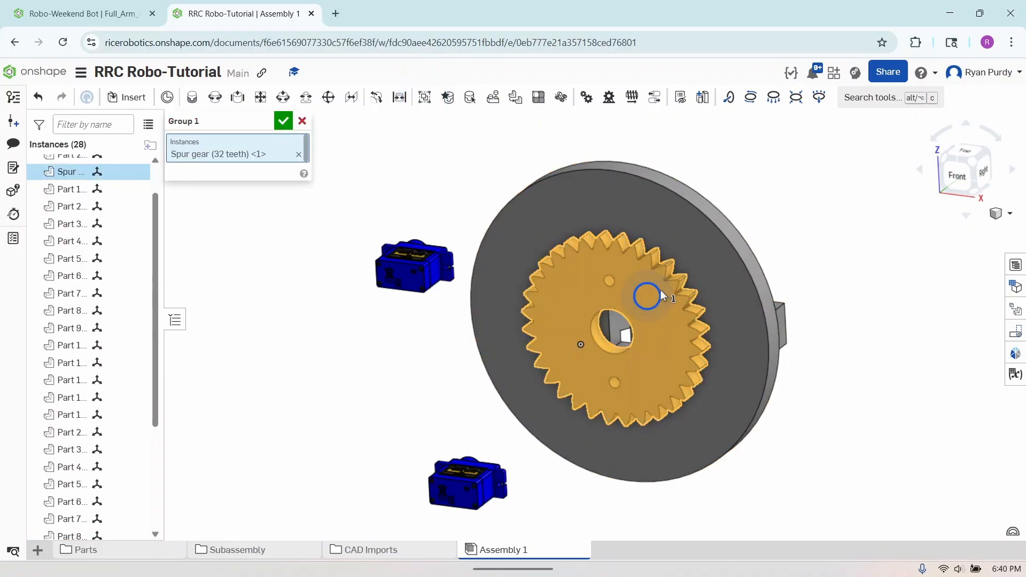
left_click(710, 273)
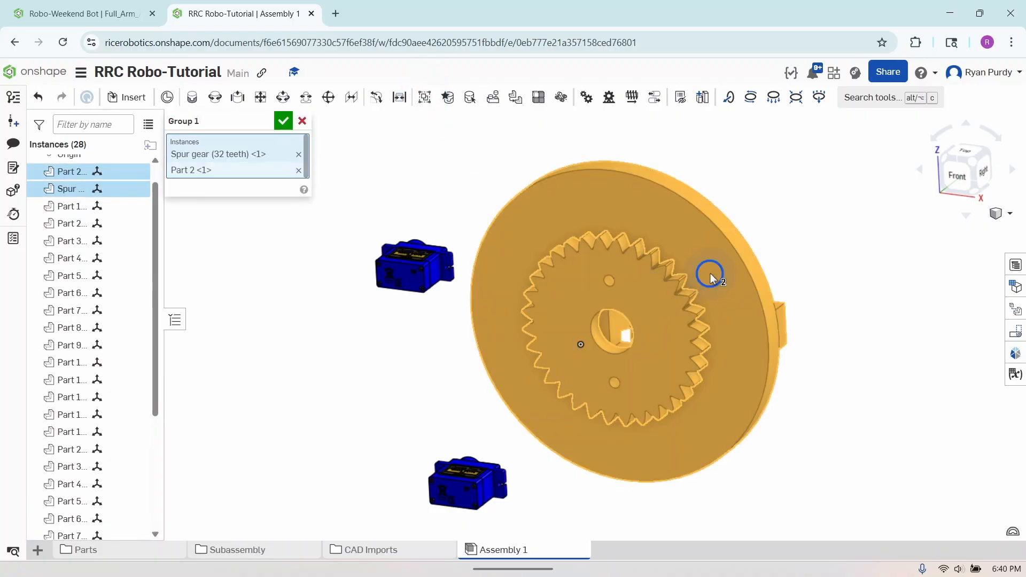
left_click(283, 120)
left_click_drag(740, 291, 982, 271)
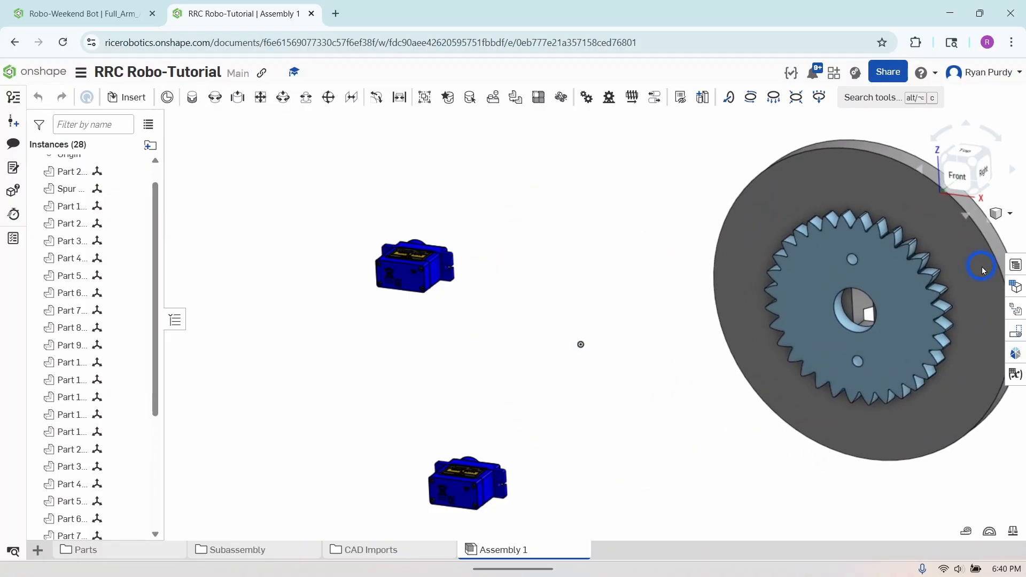
Group all parts of the upper servo body and move the grouped servo up toward the base plate
left_click(425, 97)
left_click_drag(362, 219, 494, 324)
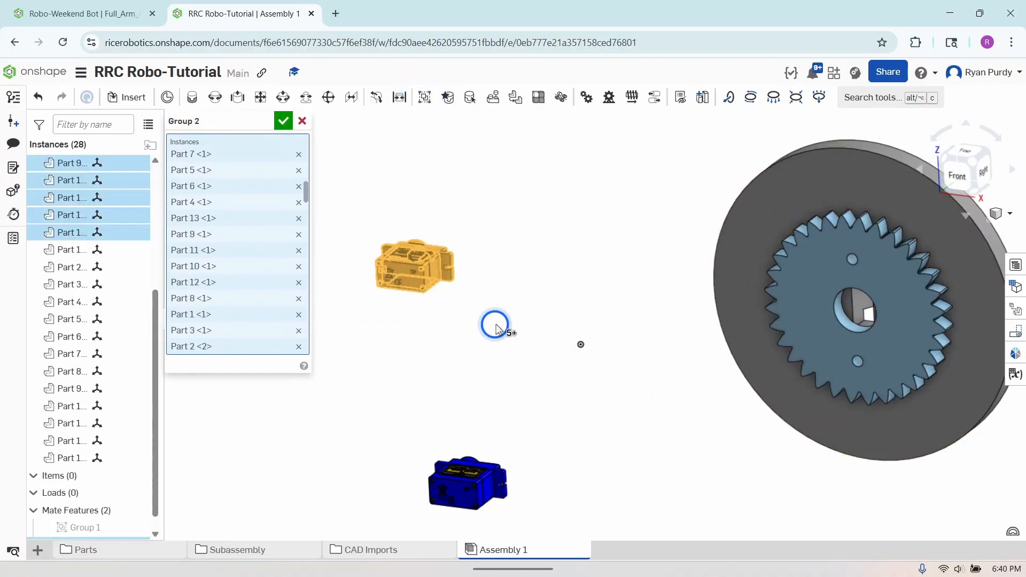
left_click(284, 121)
left_click_drag(482, 230, 655, 152)
Group all parts of the lower servo body
left_click(424, 96)
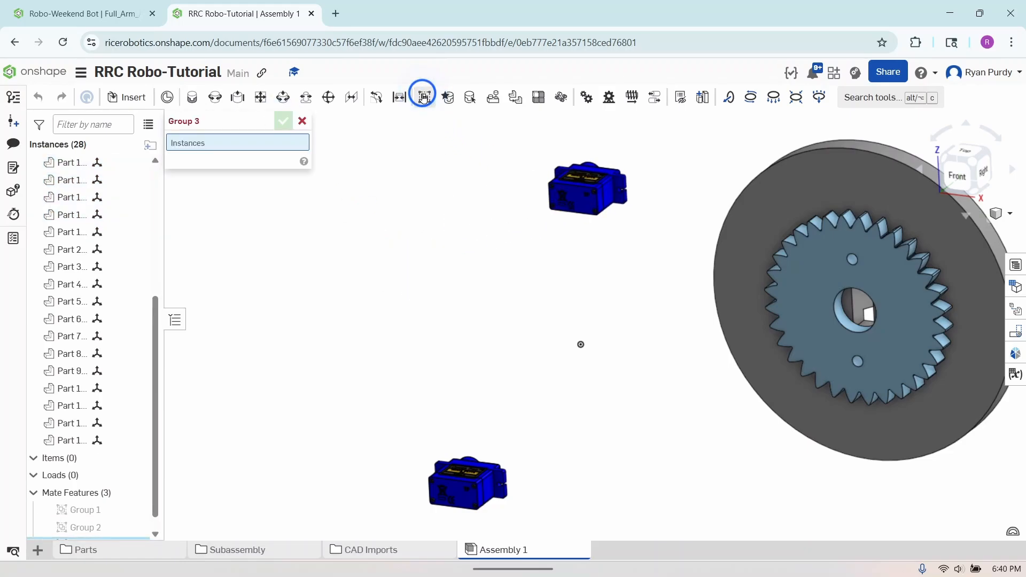
left_click_drag(403, 423, 519, 524)
left_click(285, 124)
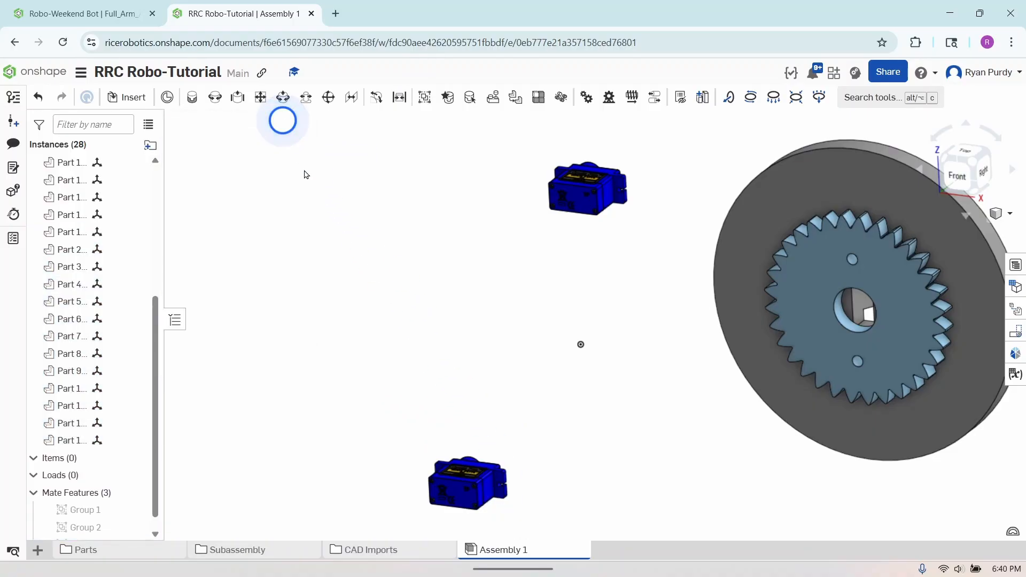
Move both grouped servos well clear of the base plate, one above the other on the side opposite it
left_click(440, 447)
left_click(449, 428)
left_click_drag(449, 385, 333, 365)
left_click(566, 232)
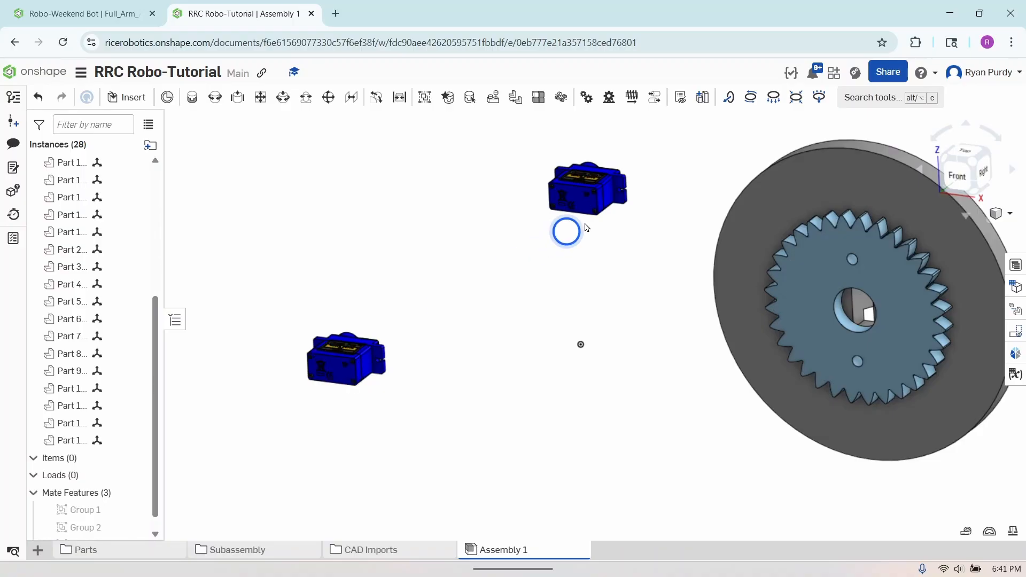
left_click_drag(576, 195, 266, 200)
left_click(345, 368)
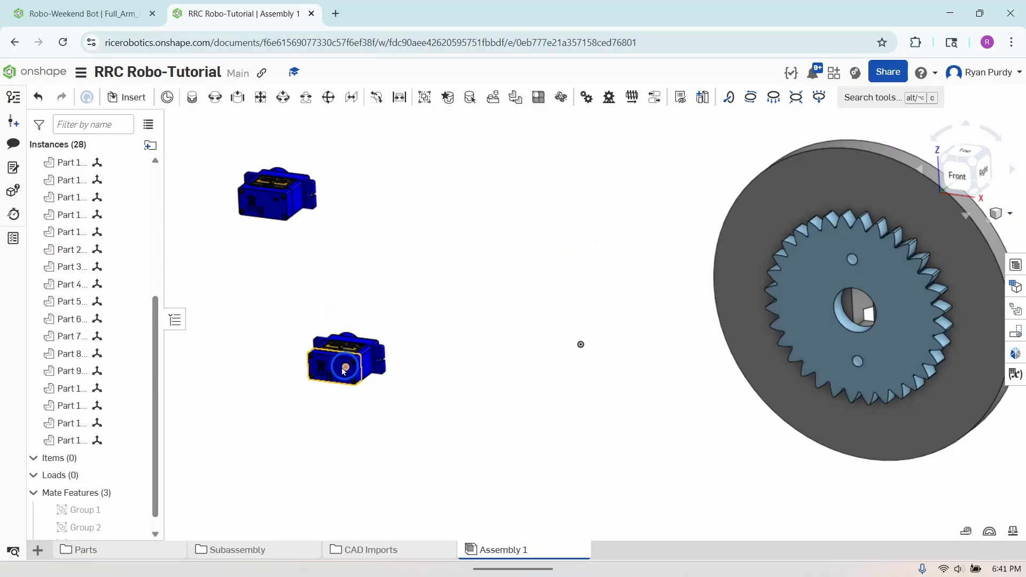
left_click_drag(334, 372, 243, 382)
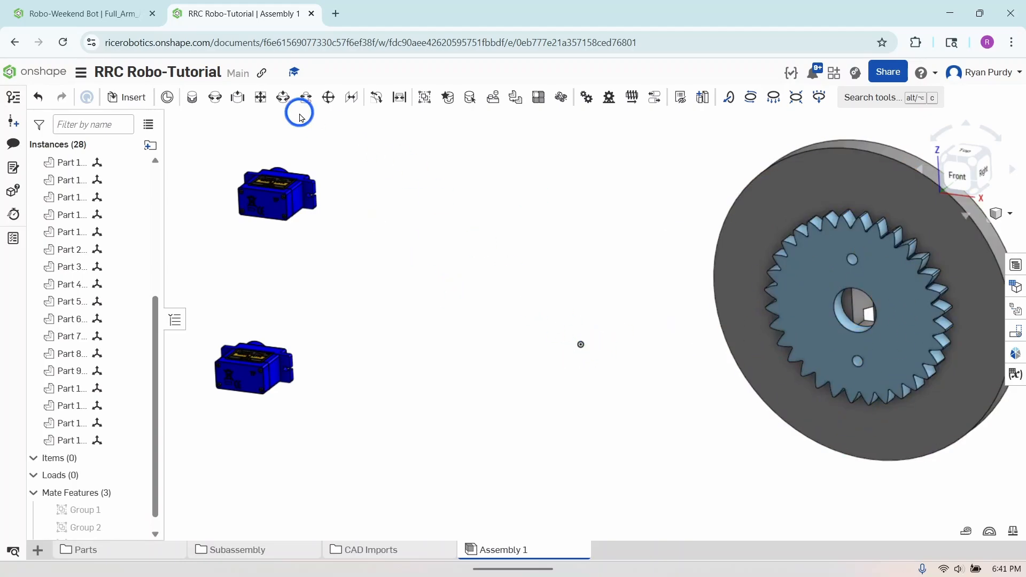
Fasten the spur gear's centre to the assembly origin with the primary axis flipped so the servo holders face up
left_click(191, 98)
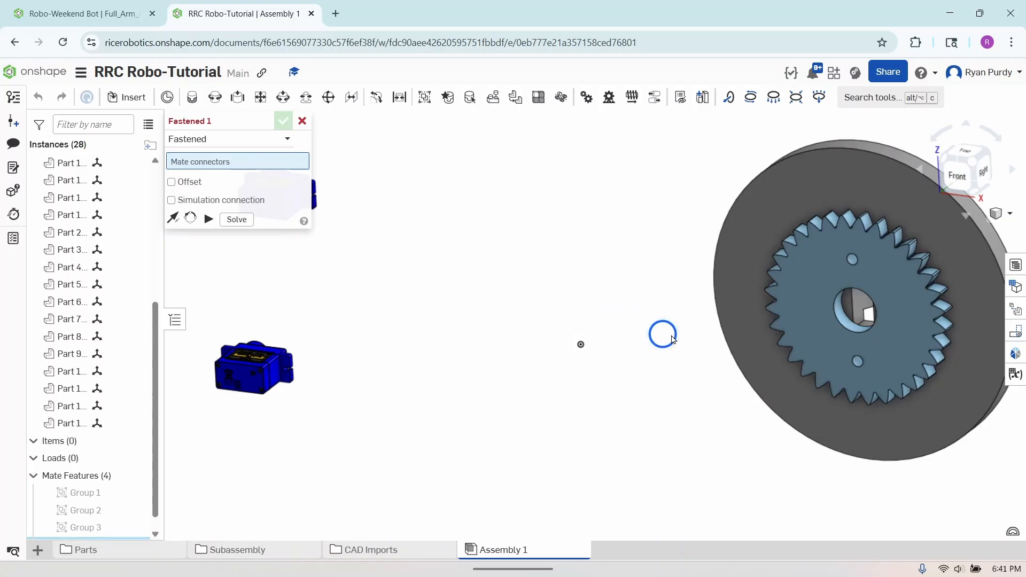
left_click(889, 319)
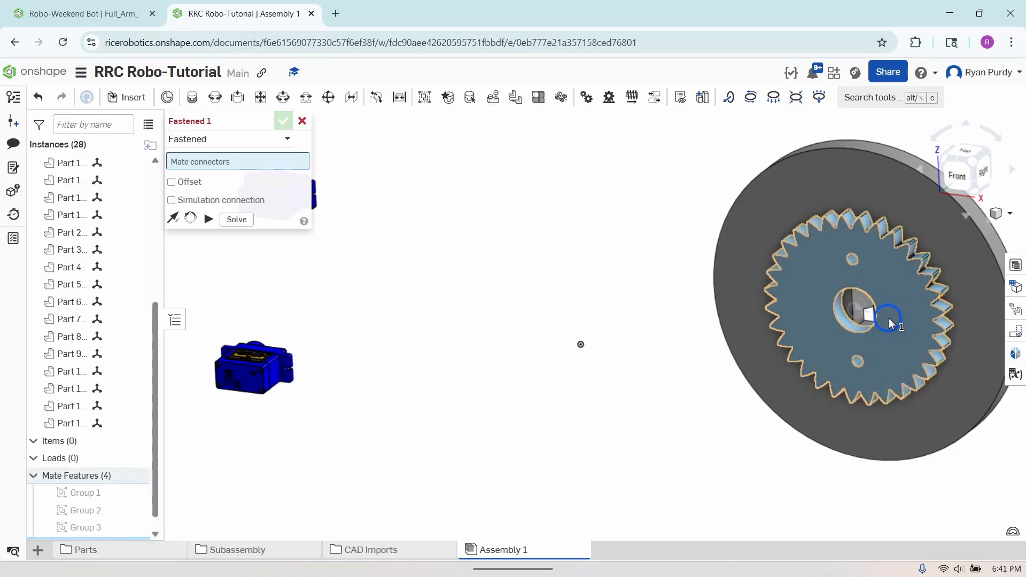
left_click(582, 346)
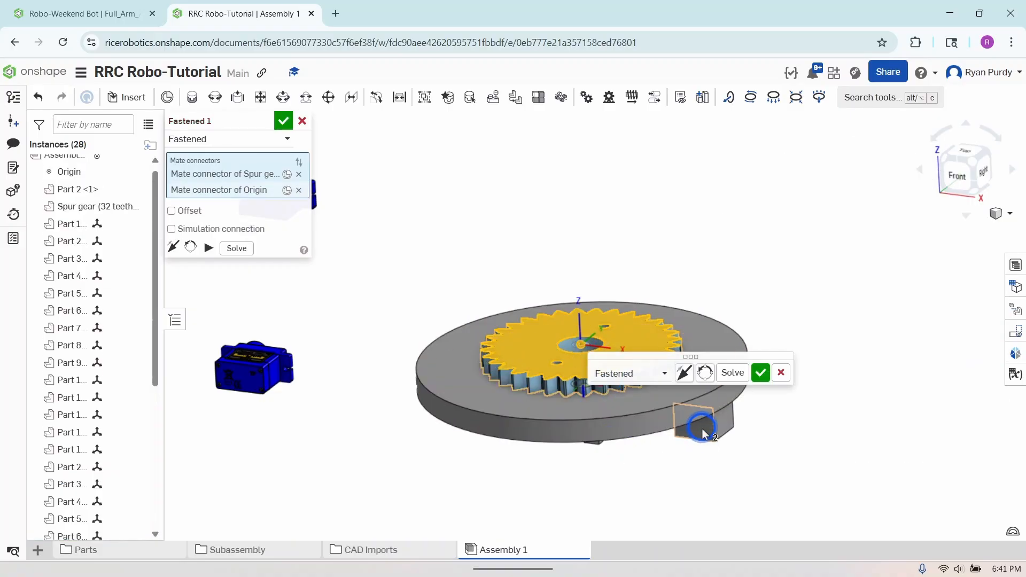
mouse_move(673, 460)
right_mouse_down()
mouse_move(674, 441)
mouse_move(674, 459)
right_mouse_up()
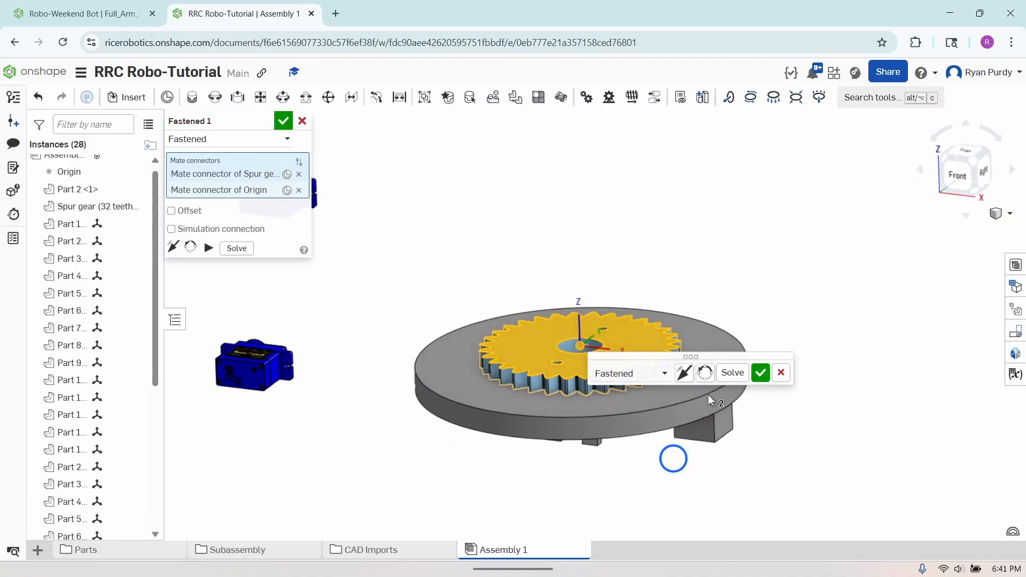
left_click(685, 372)
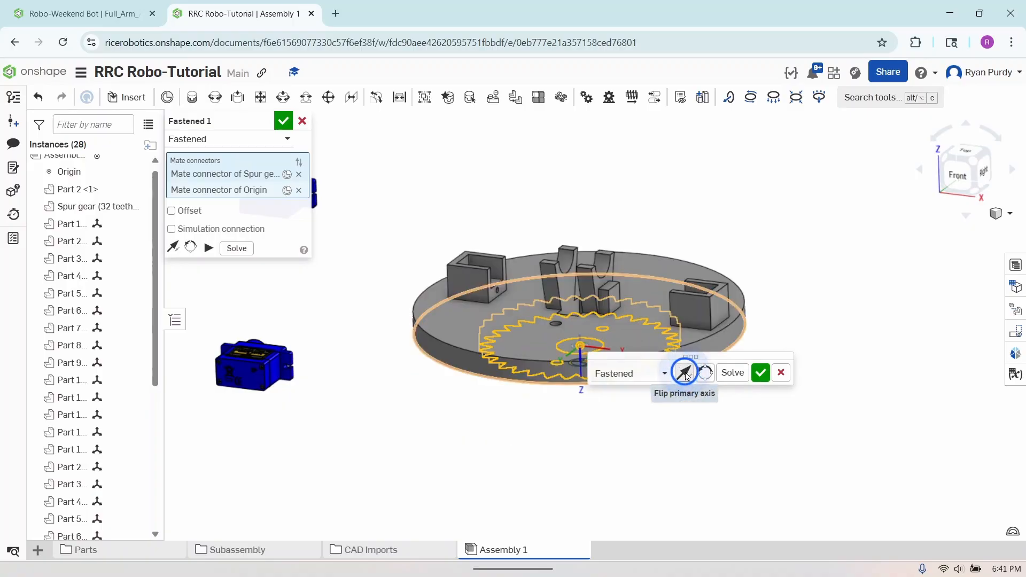
left_click(761, 373)
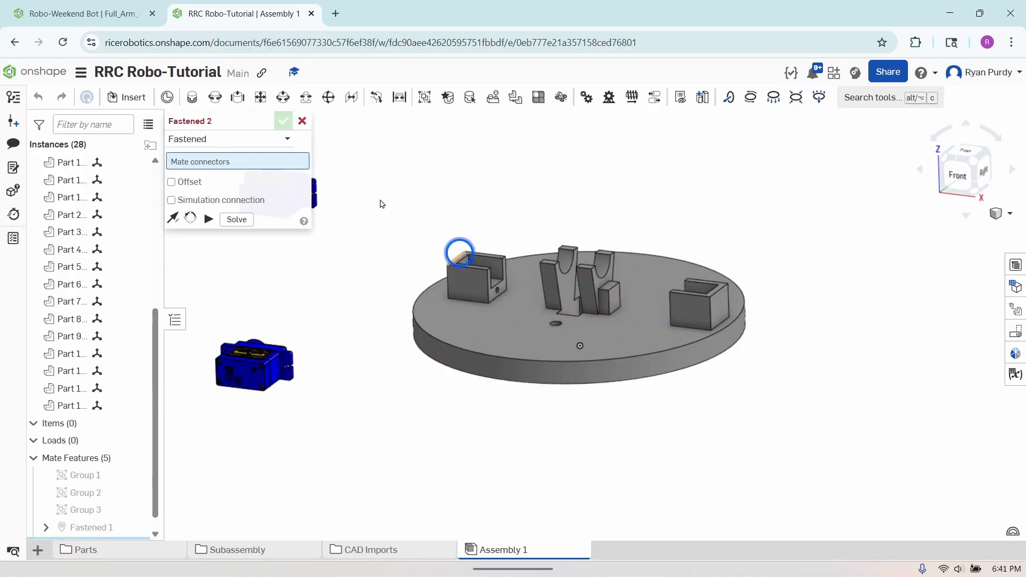
left_click(302, 122)
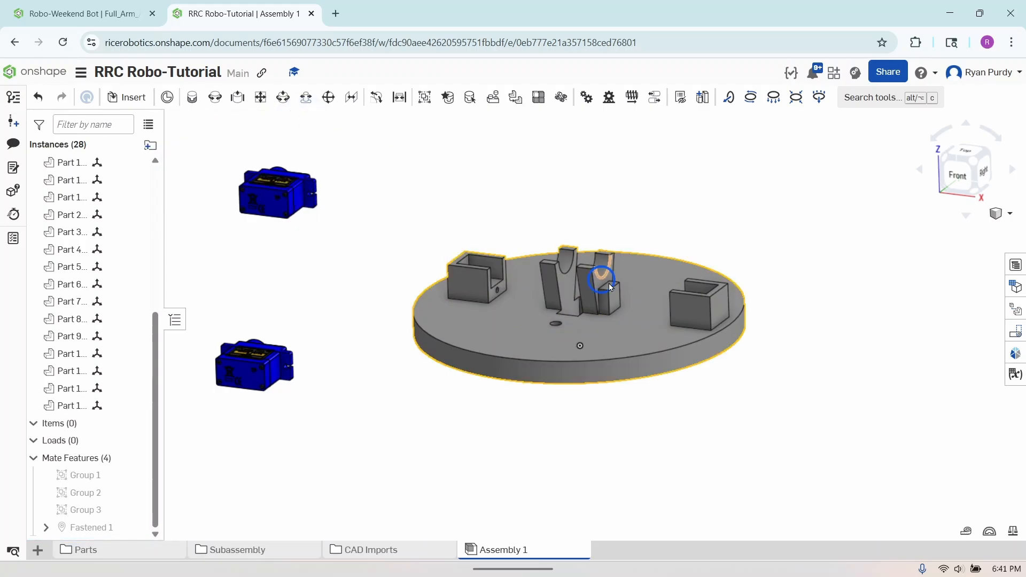
Begin a slider mate, using the centre of the upper servo body's narrow end face as the first mate connector
mouse_move(697, 351)
right_mouse_down()
mouse_move(679, 376)
mouse_move(695, 361)
right_mouse_up()
middle_click_drag(657, 189, 704, 266)
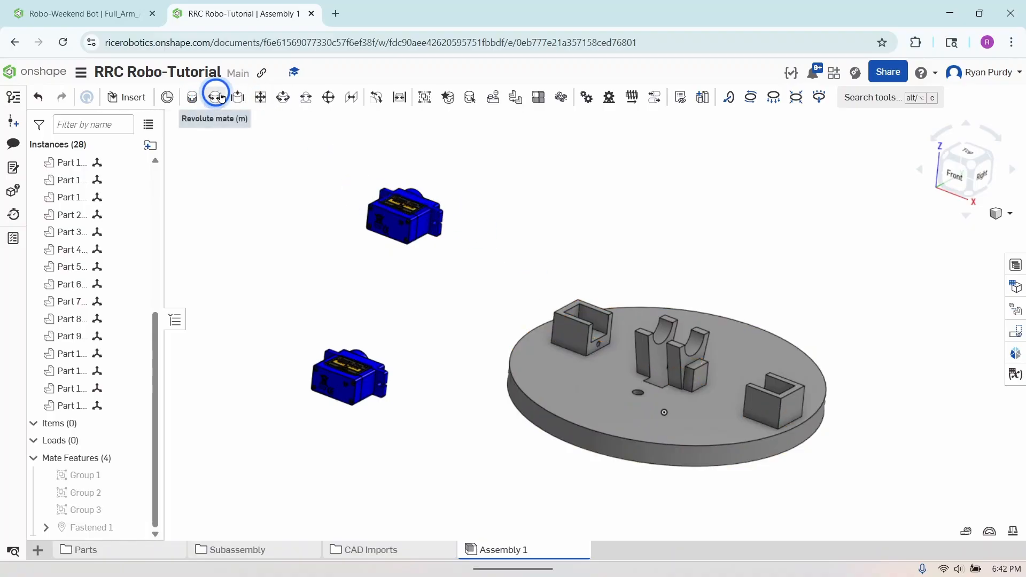
left_click(237, 97)
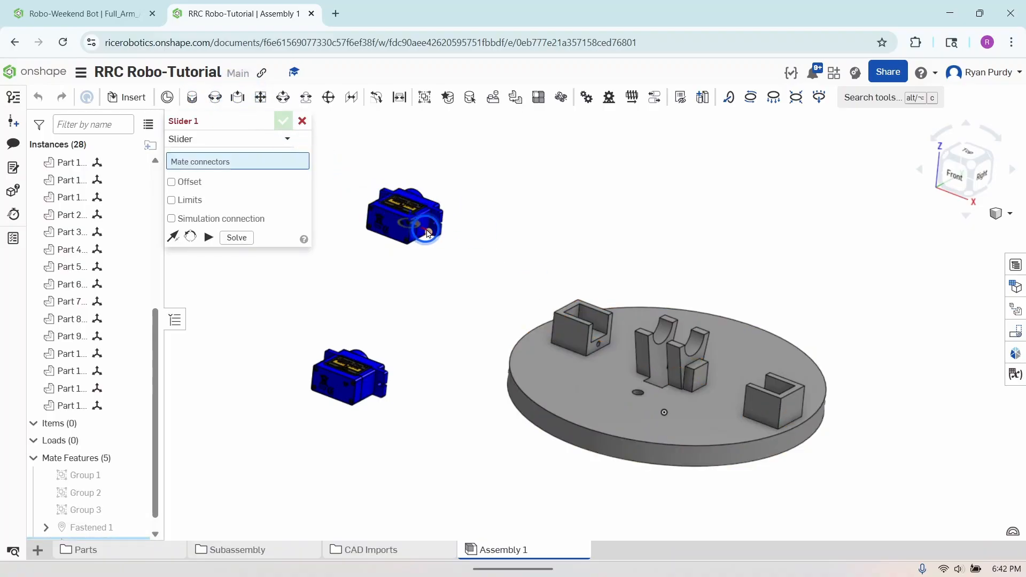
scroll(424, 229, "up", 8)
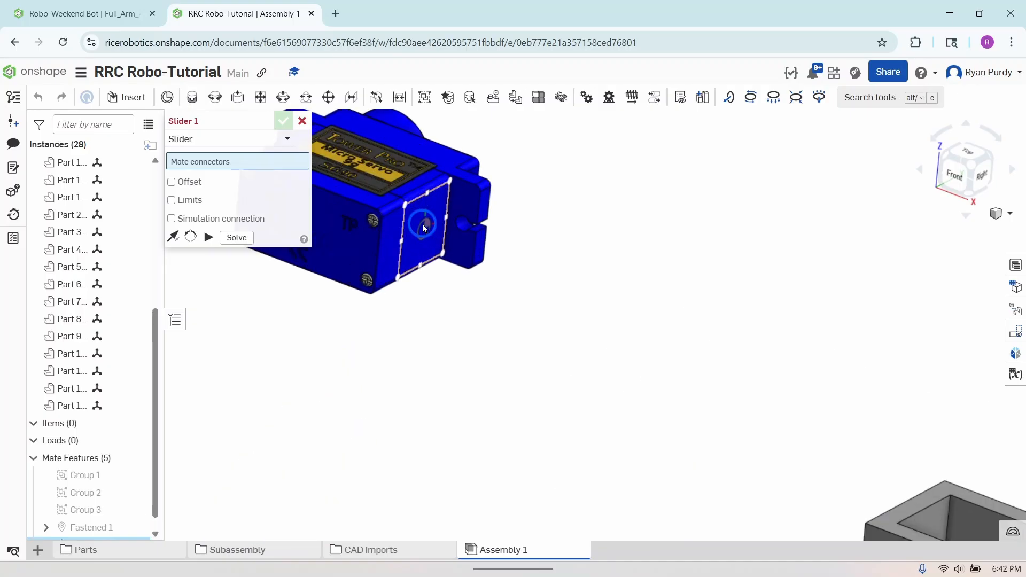
scroll(419, 249, "down", 7)
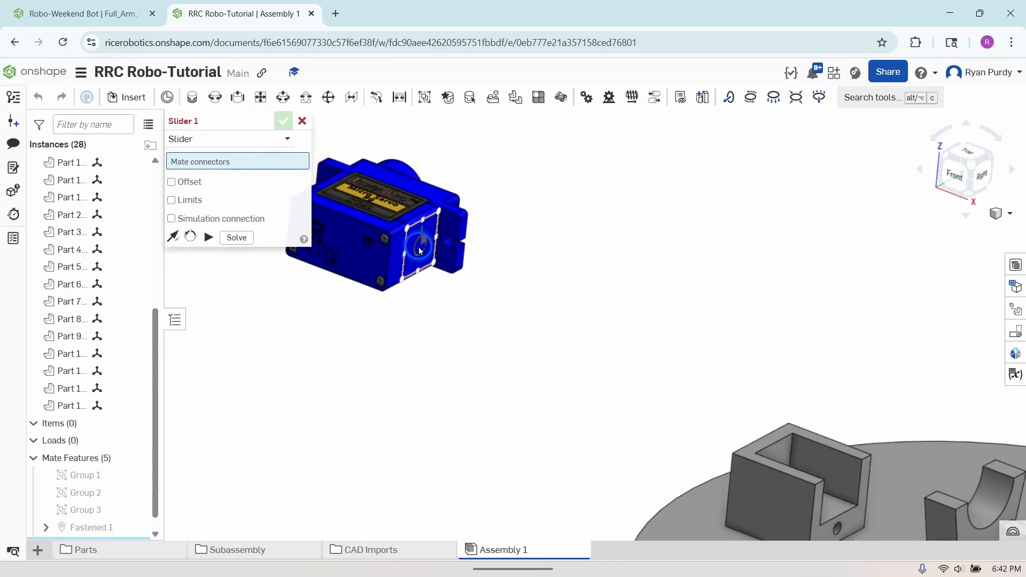
right_click_drag(530, 245, 447, 245)
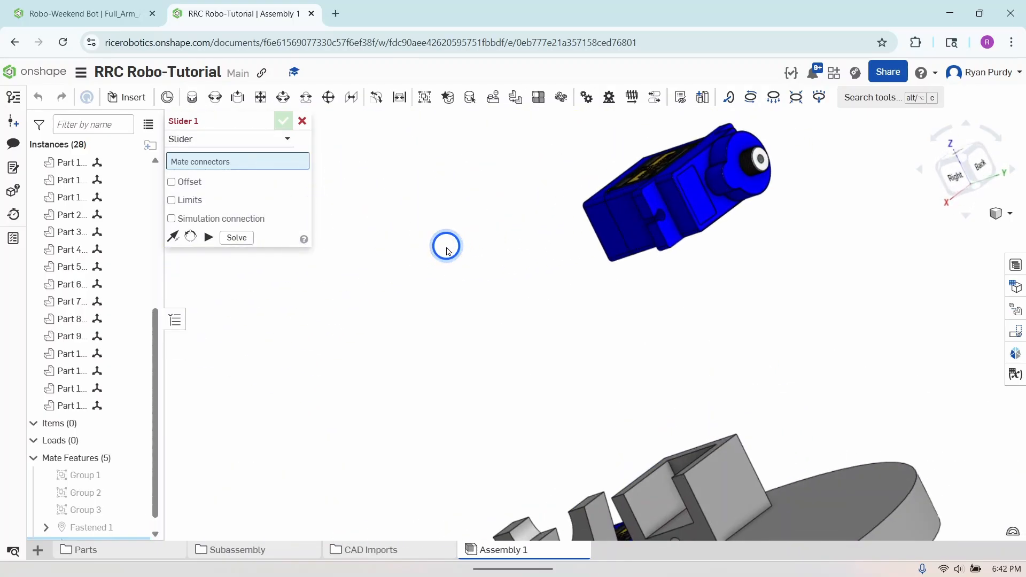
right_click_drag(671, 264, 532, 368)
middle_click_drag(532, 368, 521, 393)
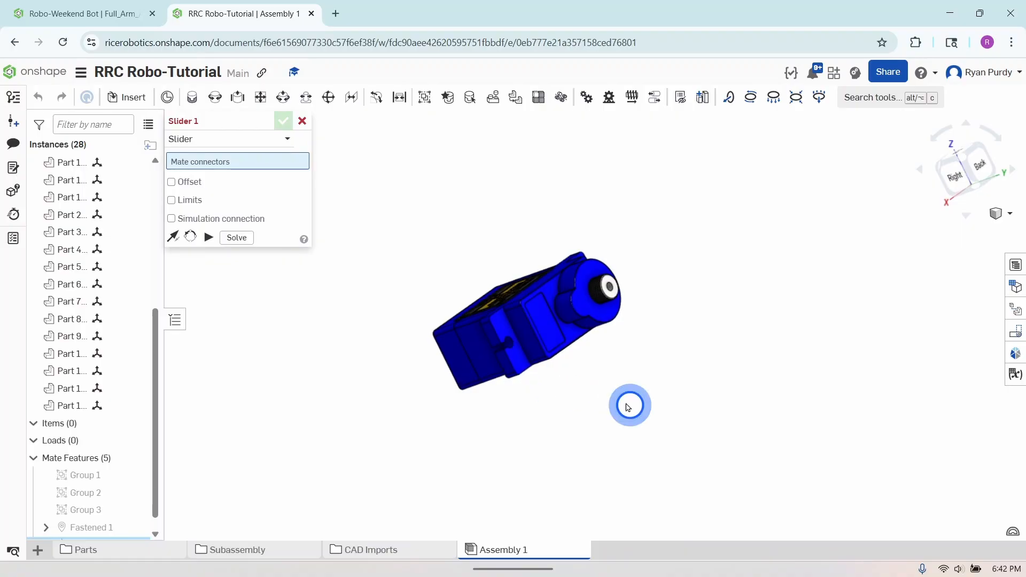
right_click_drag(629, 406, 589, 423)
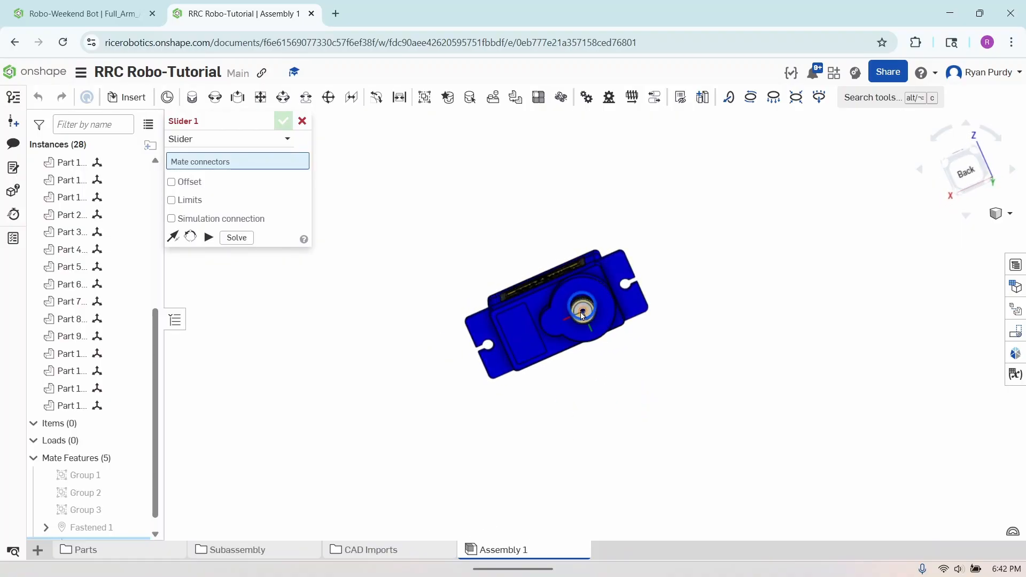
right_click_drag(628, 388, 727, 281)
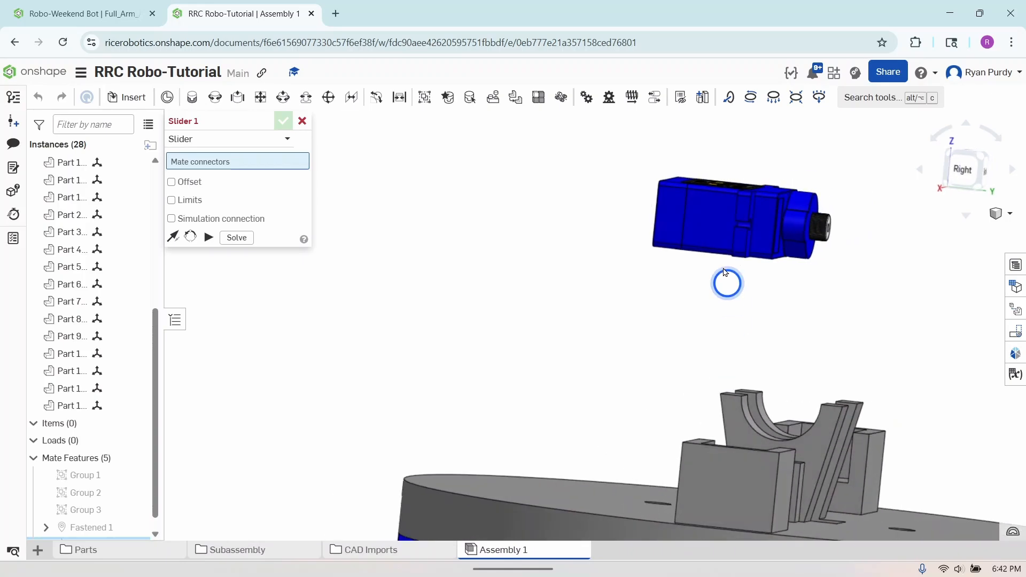
left_click(709, 221)
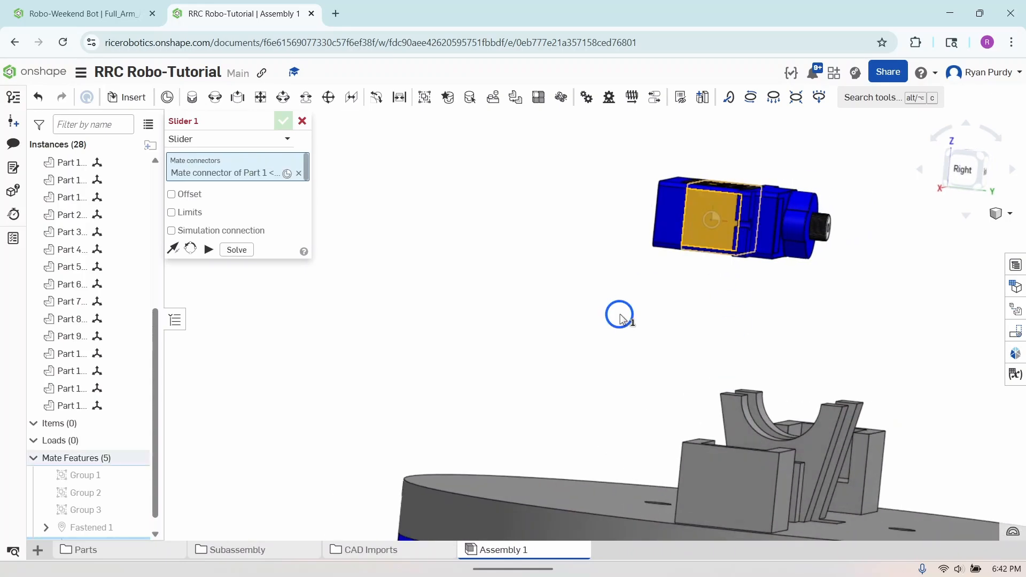
Complete the slider mate on the inner floor of the nearest U-shaped holder with flipped primary axis, and slide the servo up out of it
right_click_drag(618, 313, 665, 367)
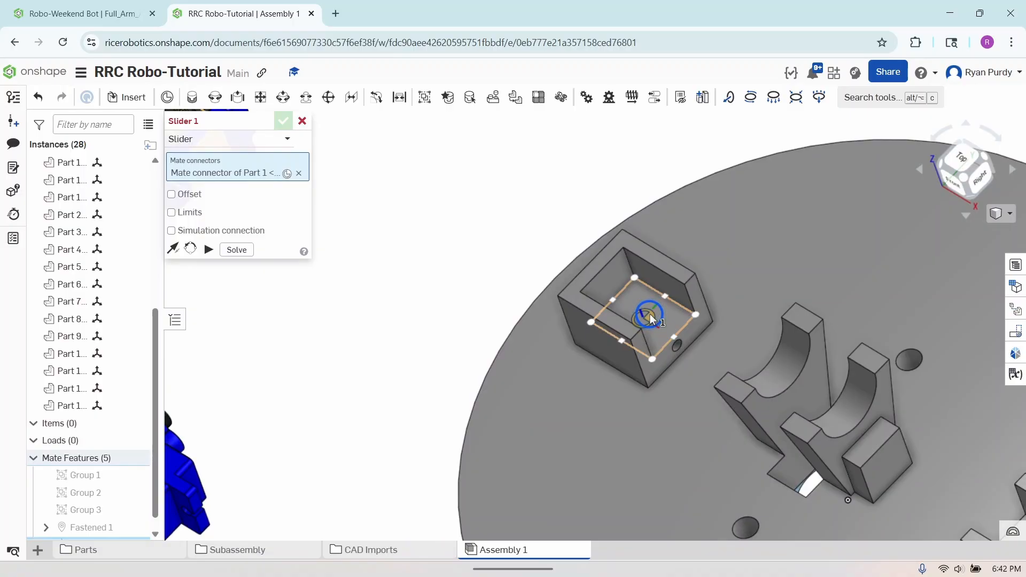
scroll(650, 313, "down", 10)
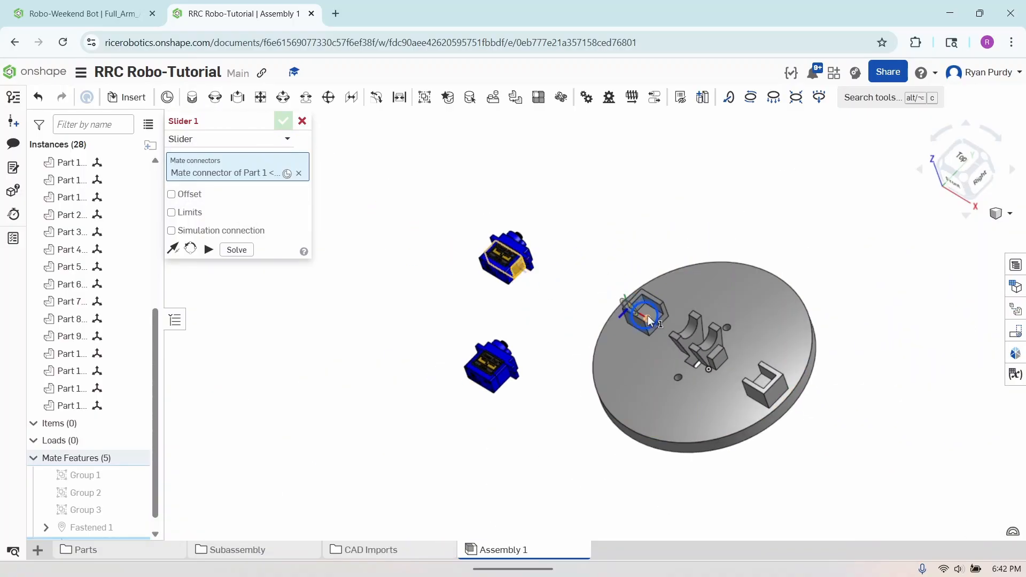
scroll(649, 321, "up", 10)
left_click(662, 306)
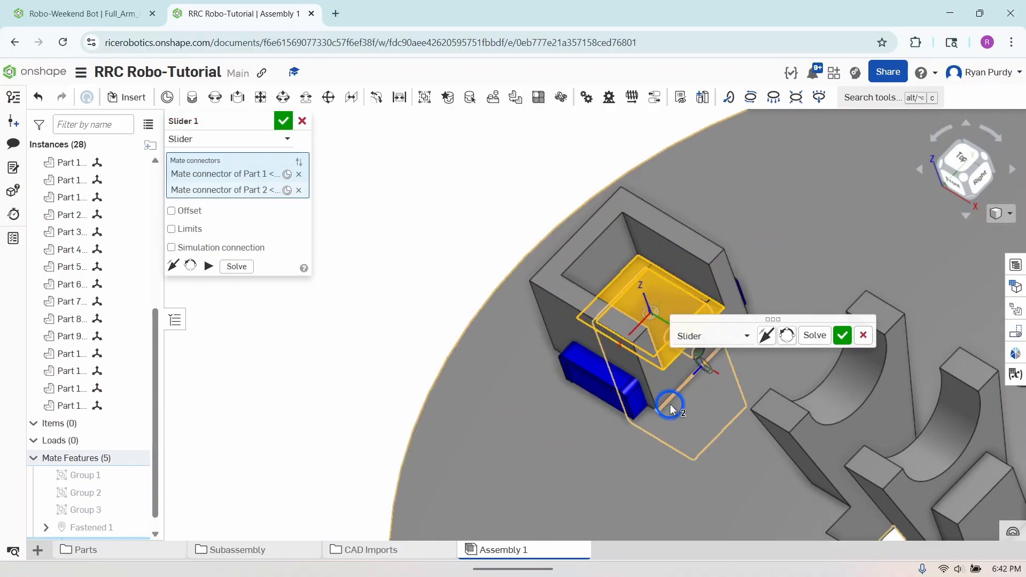
left_click(768, 337)
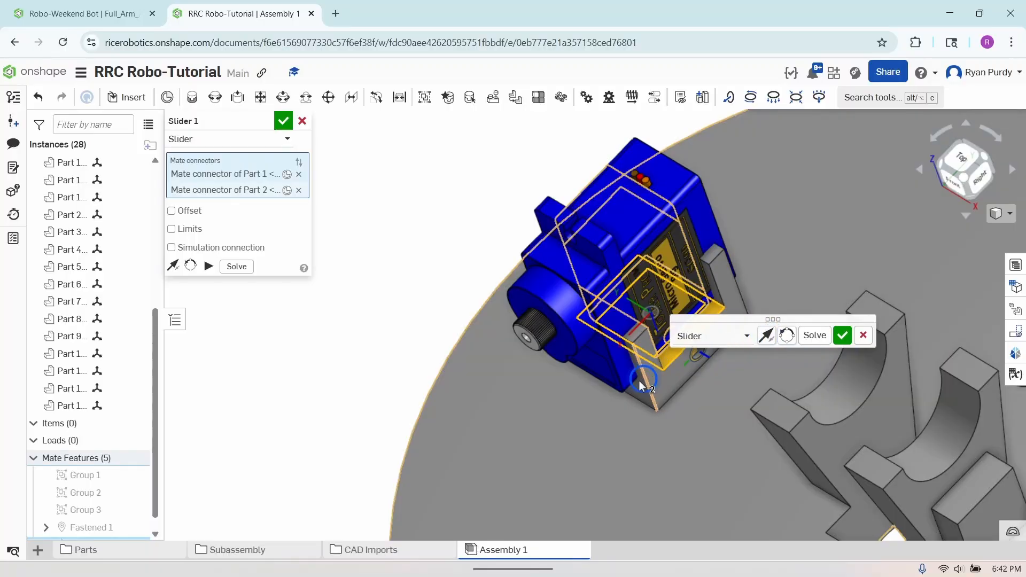
mouse_move(628, 319)
right_mouse_down()
mouse_move(634, 297)
mouse_move(616, 275)
mouse_move(616, 323)
right_mouse_up()
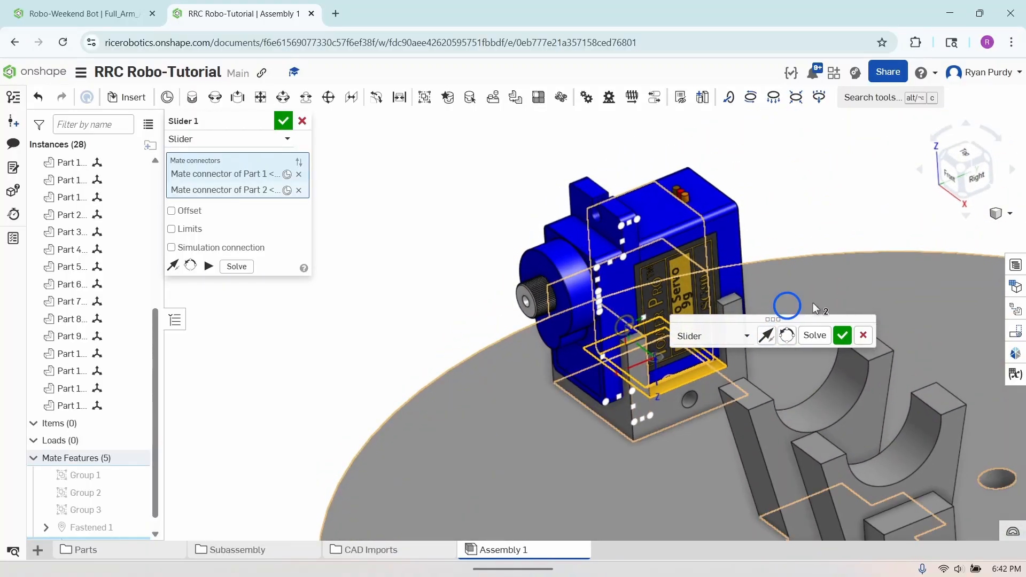
left_click(842, 337)
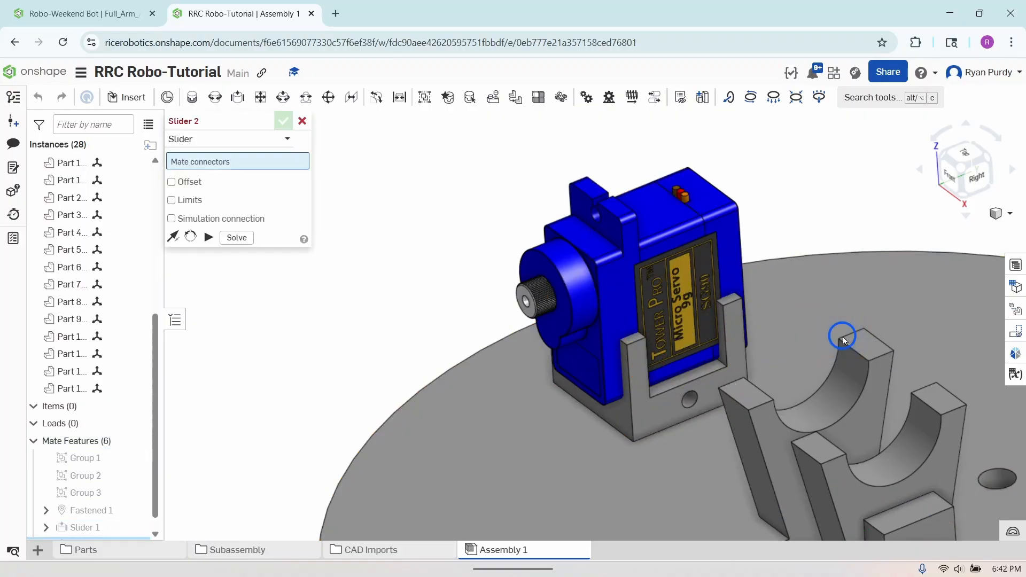
left_click(302, 121)
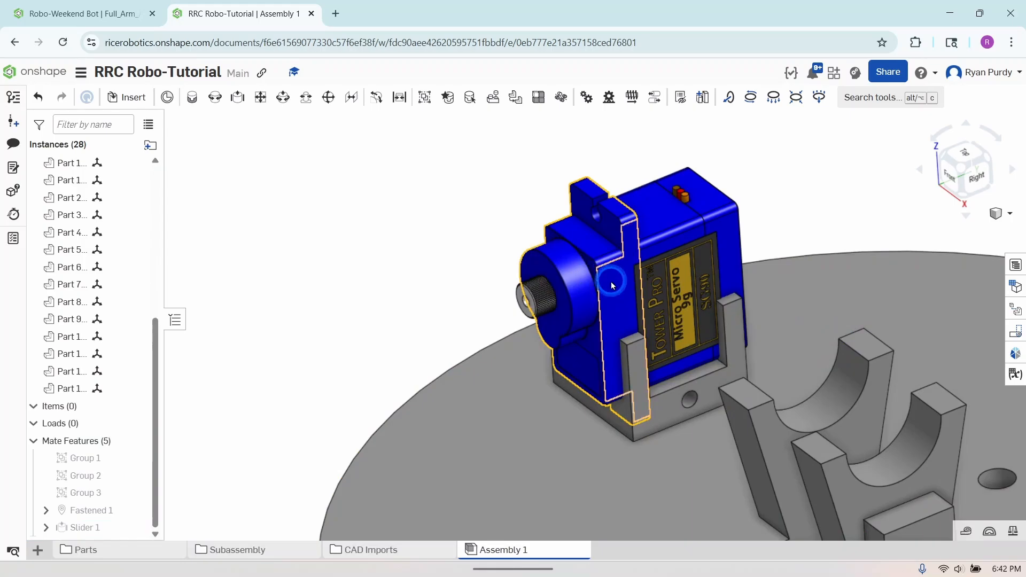
left_click_drag(587, 247, 603, 217)
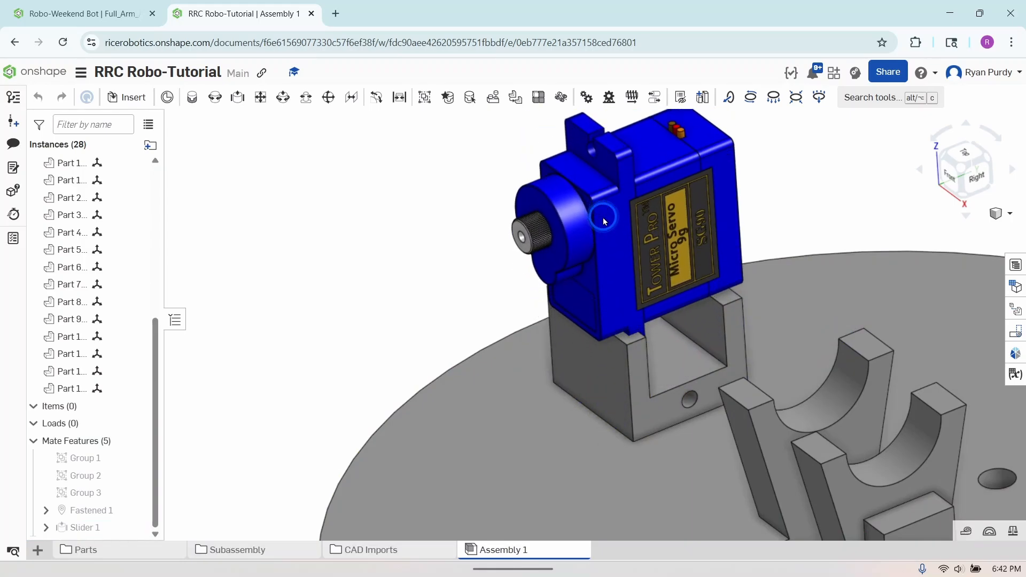
right_click_drag(577, 394, 591, 396)
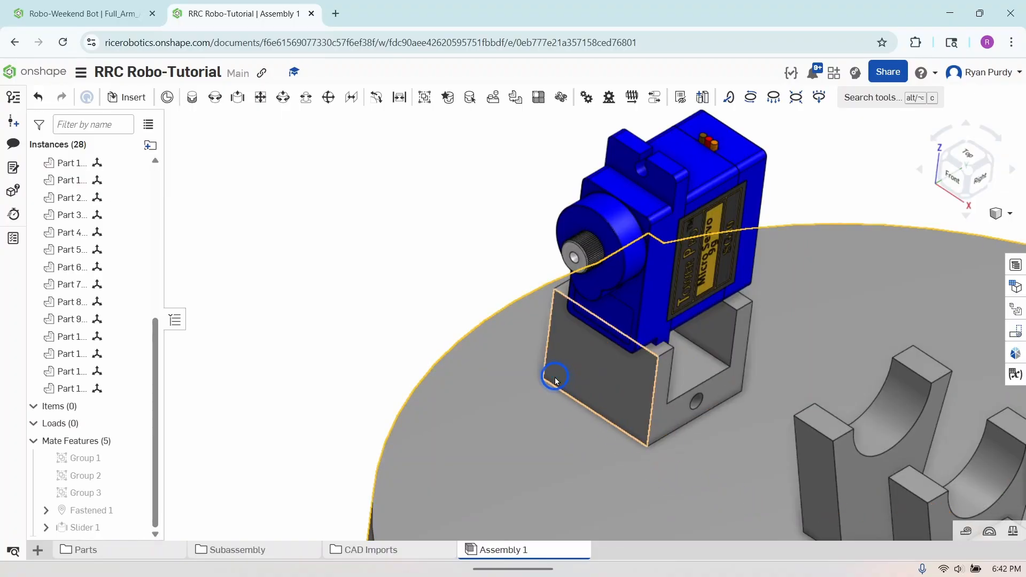
Edit the slider mate's servo-side connector, realigning its primary axis to the servo body edge parallel to the output shaft
left_click(46, 527)
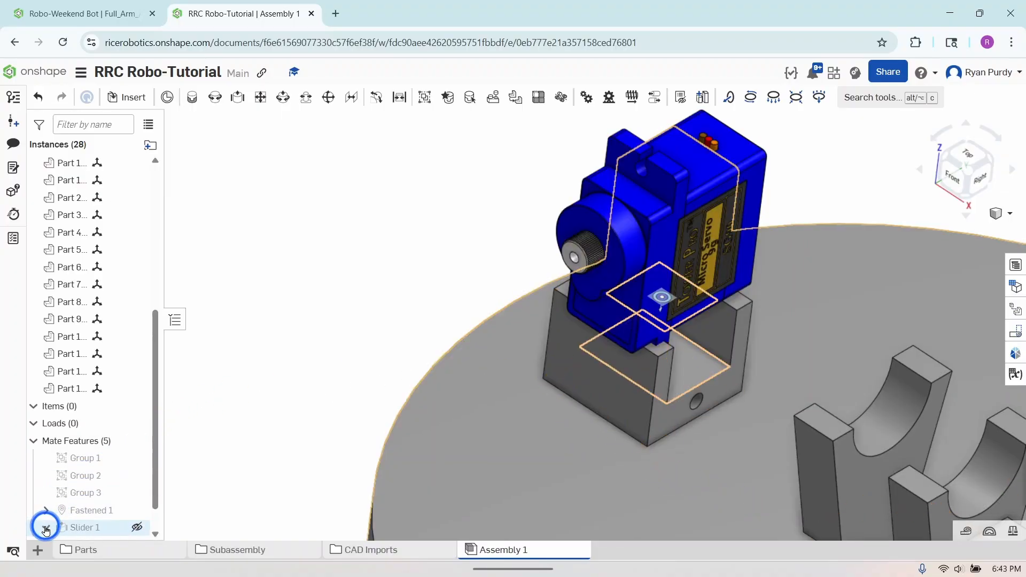
scroll(92, 477, "down", 1)
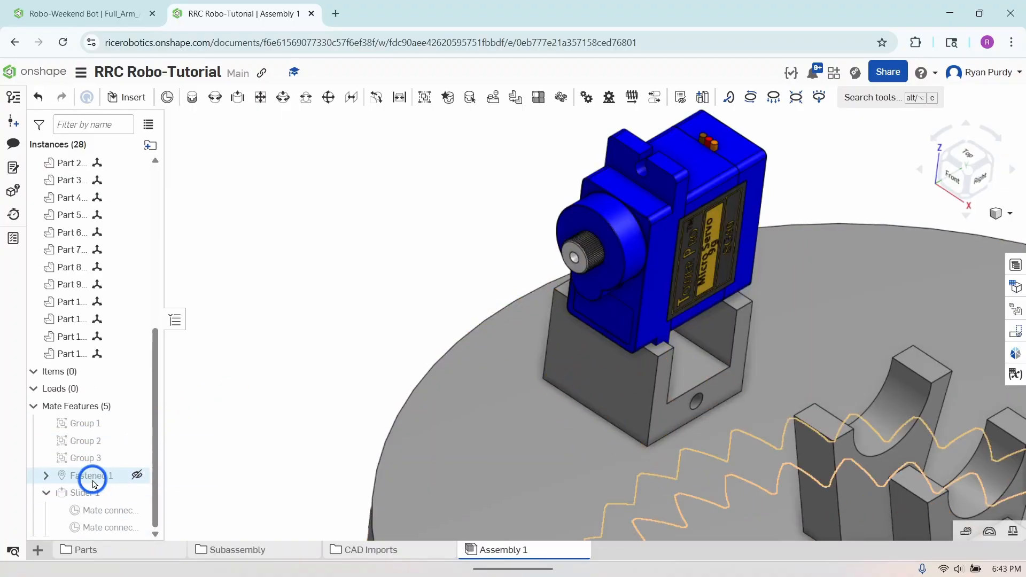
right_click(88, 510)
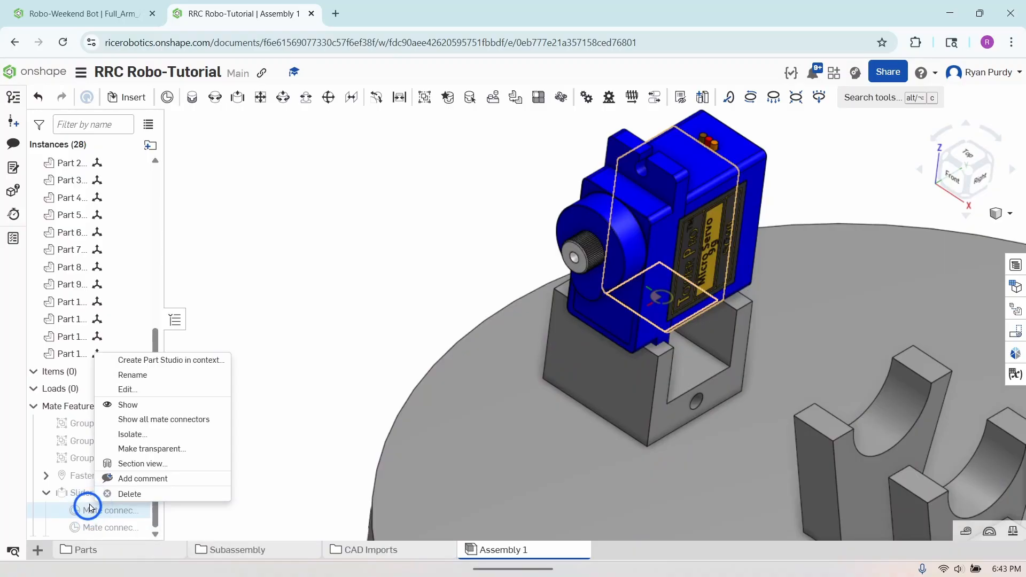
left_click(135, 391)
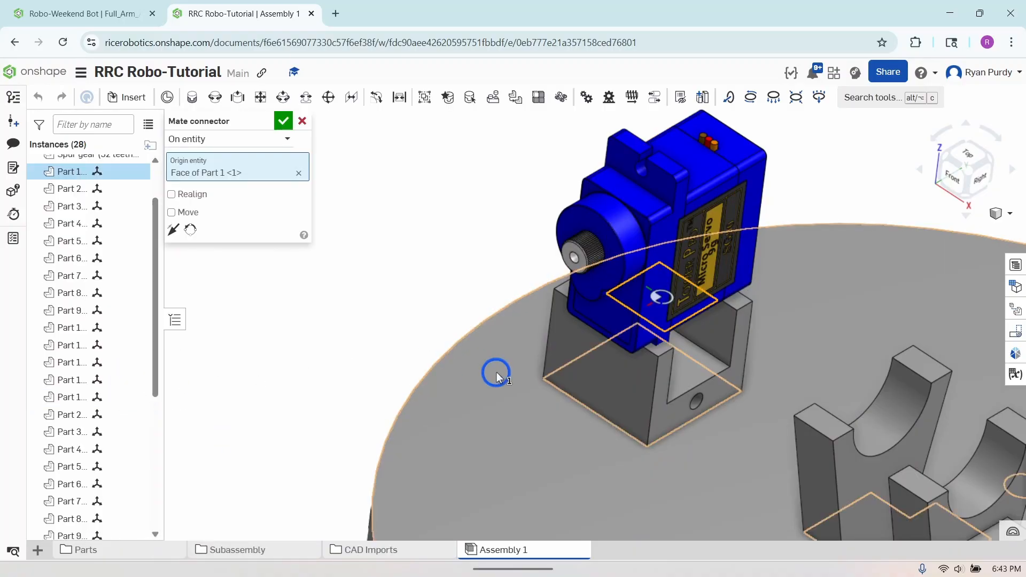
right_click_drag(761, 362, 698, 380)
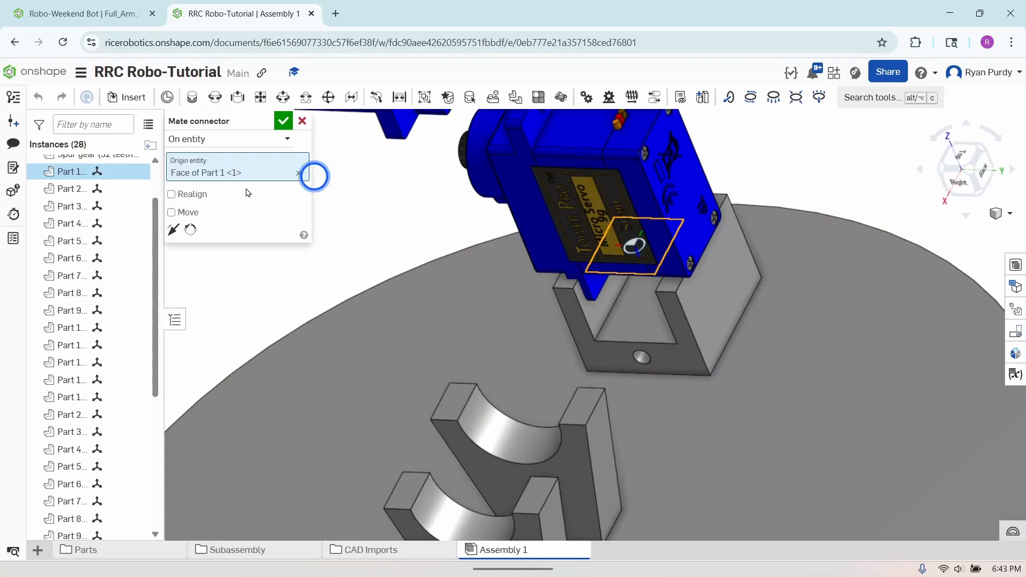
left_click(172, 194)
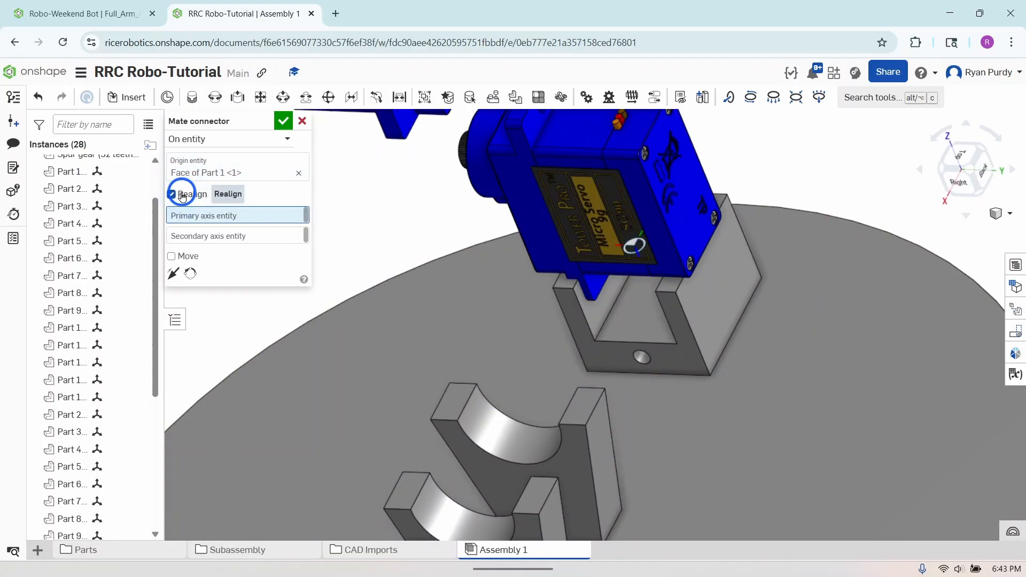
left_click(256, 217)
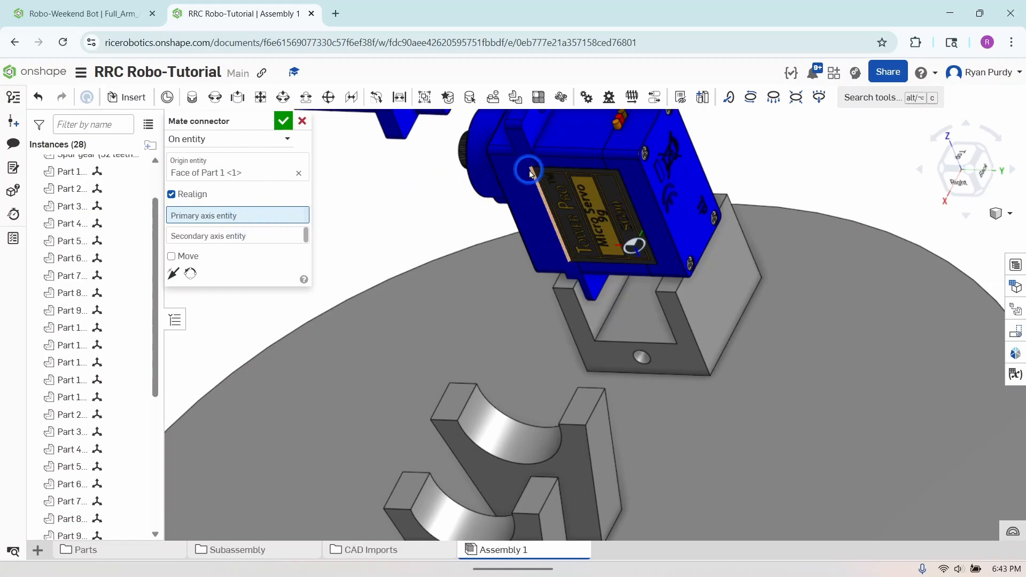
left_click(573, 149)
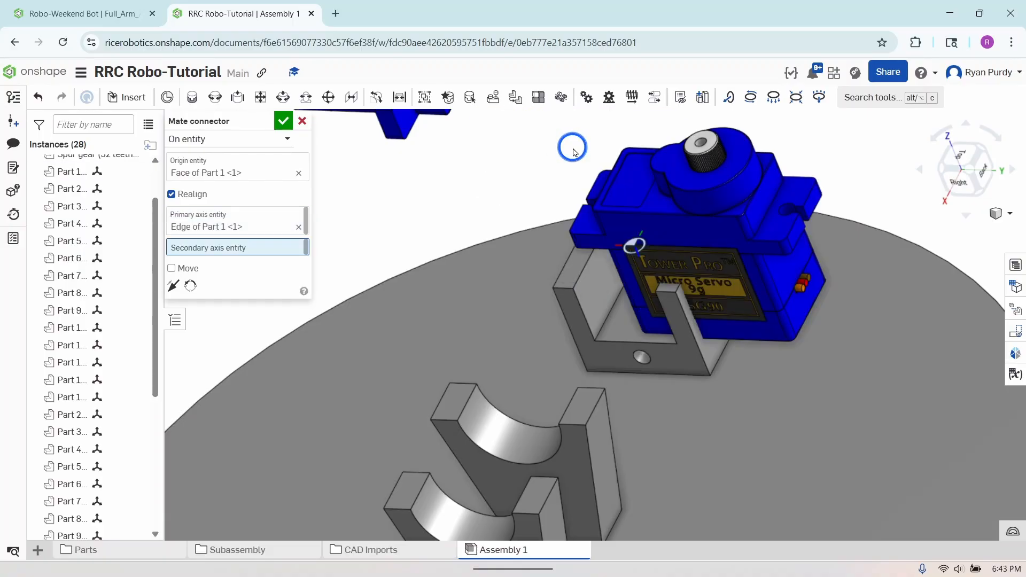
right_click_drag(639, 316, 682, 297)
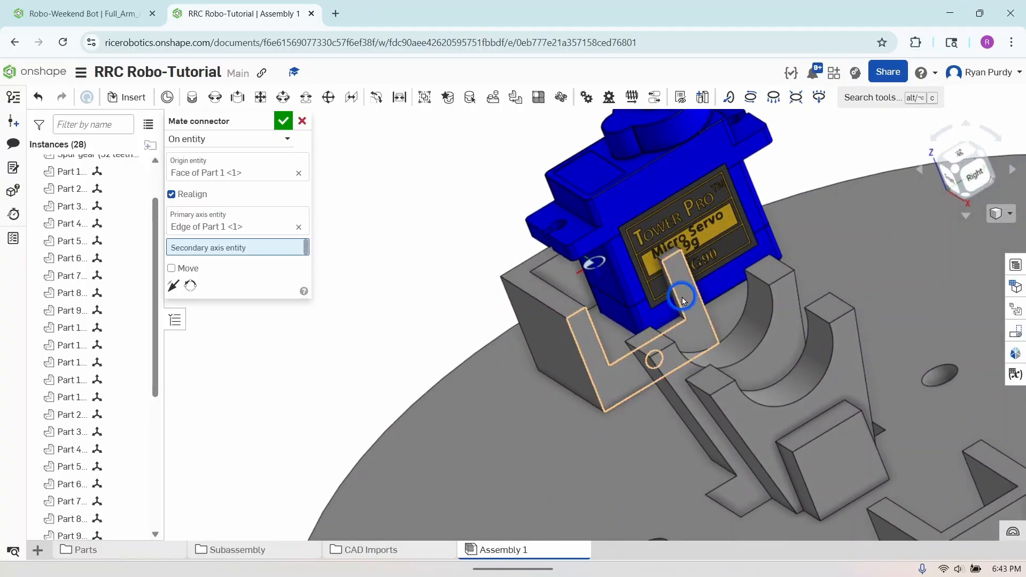
left_click(283, 121)
scroll(86, 406, "down", 3)
scroll(88, 406, "down", 3)
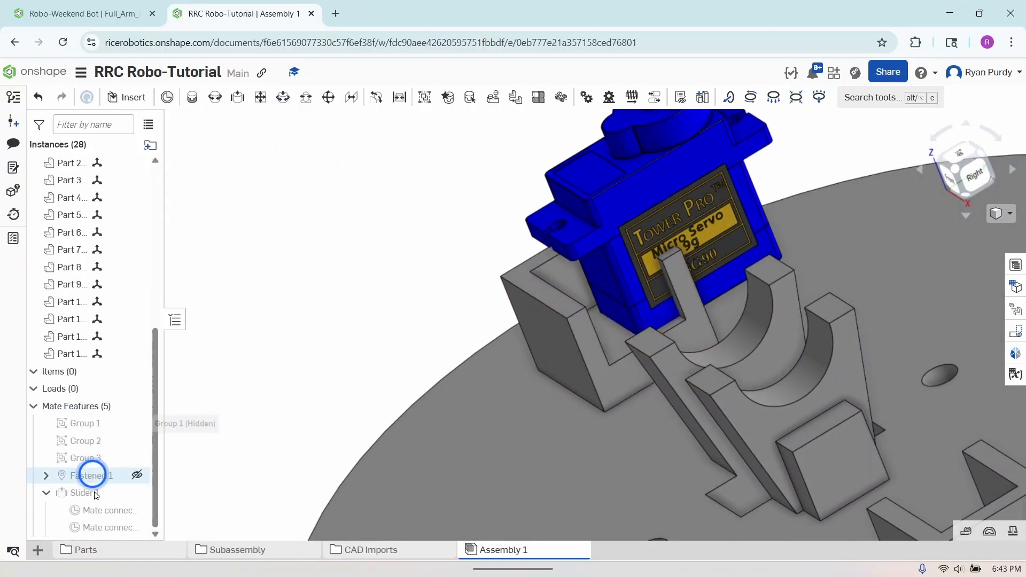
Edit the slider mate's holder-side connector, realigning its primary axis to the holder's inner floor edge that runs toward the plate centre
right_click(98, 522)
left_click(142, 407)
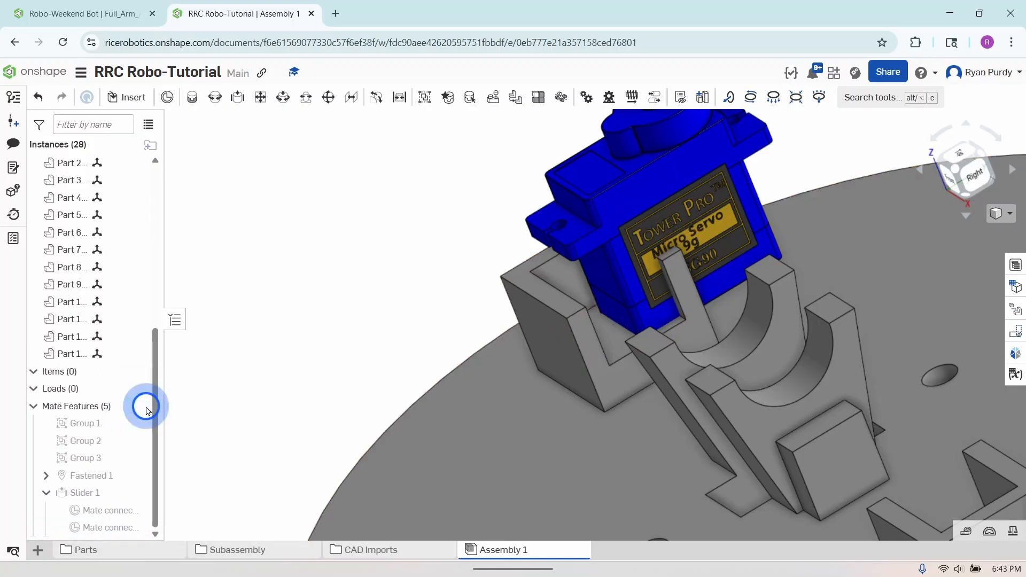
right_click_drag(463, 393, 443, 403)
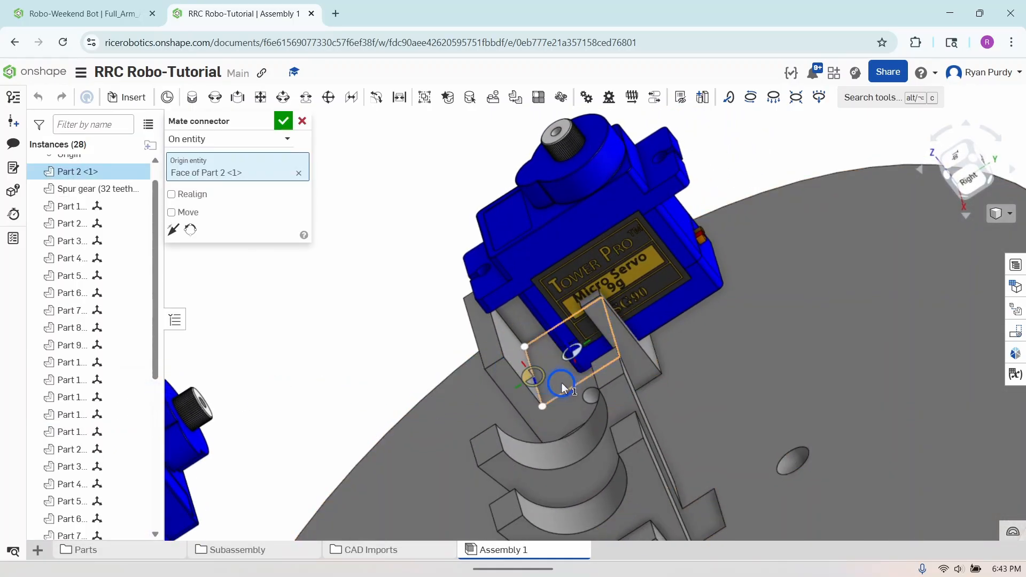
left_click(171, 195)
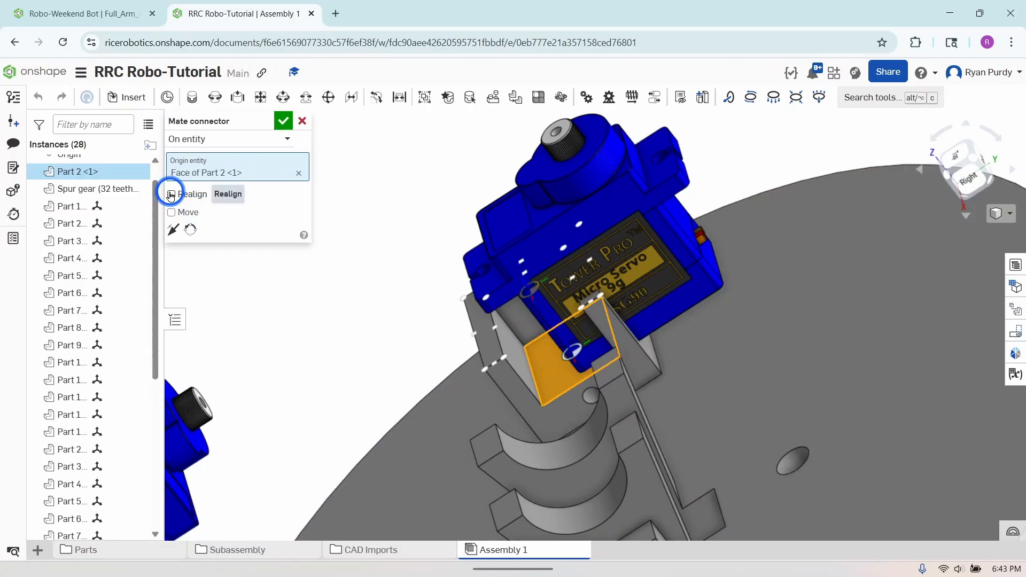
left_click(171, 195)
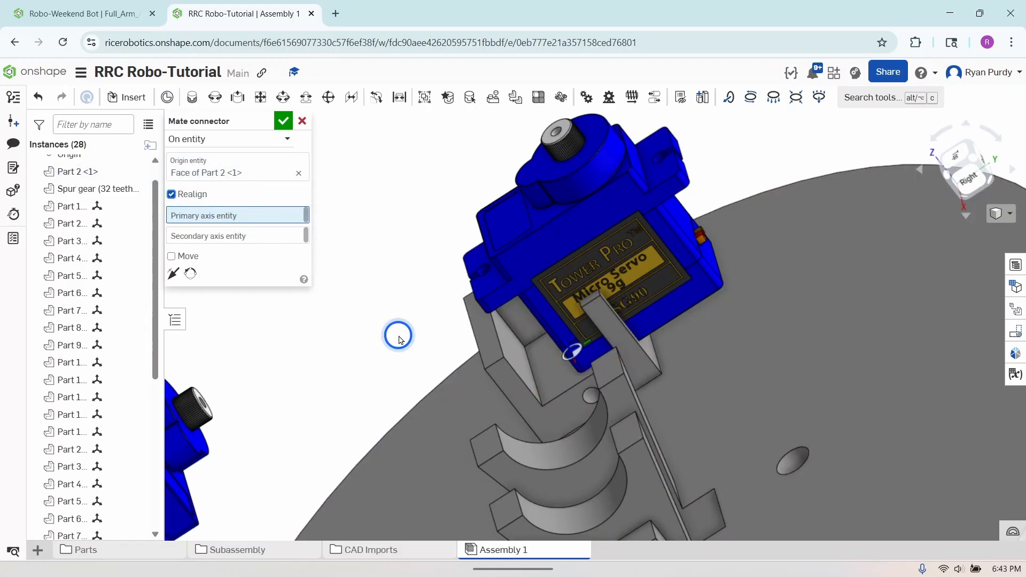
right_click_drag(575, 369, 617, 346)
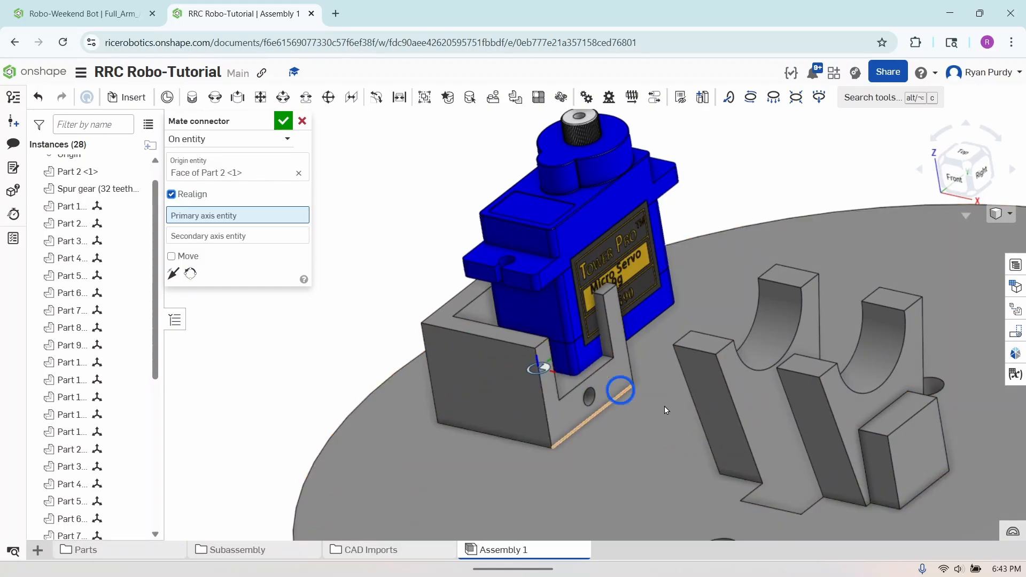
right_click_drag(626, 405, 585, 440)
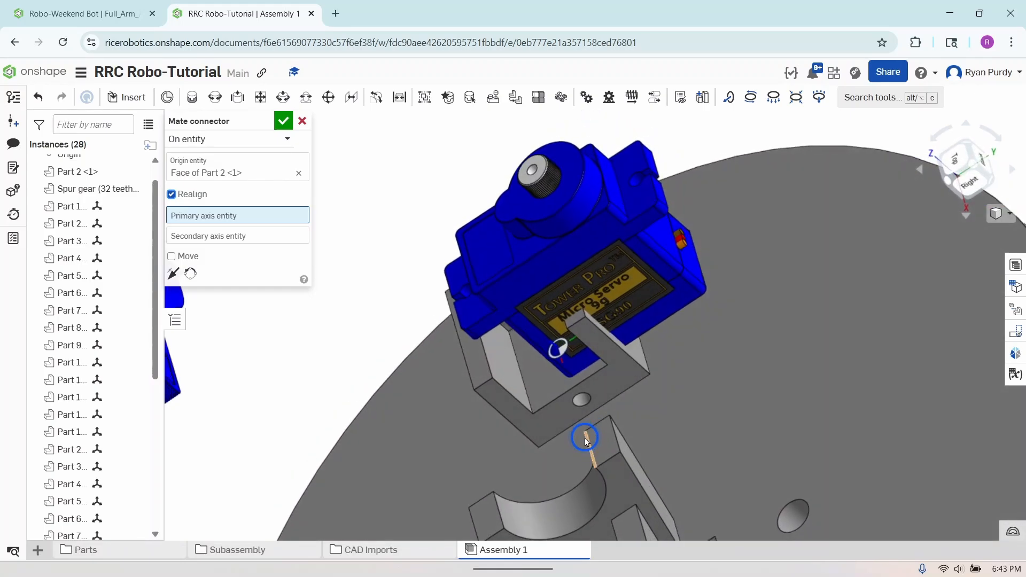
left_click(525, 385)
right_click_drag(526, 385, 675, 344)
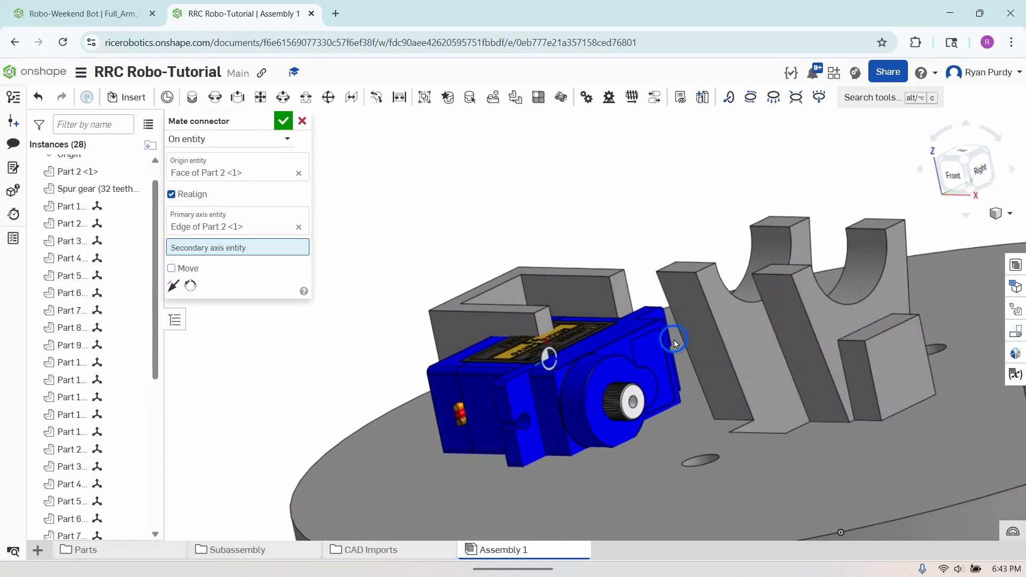
Reorient the holder connector's secondary axis so the servo stands upright with its shaft facing the plate centre, and slide the servo along the holder
left_click(190, 286)
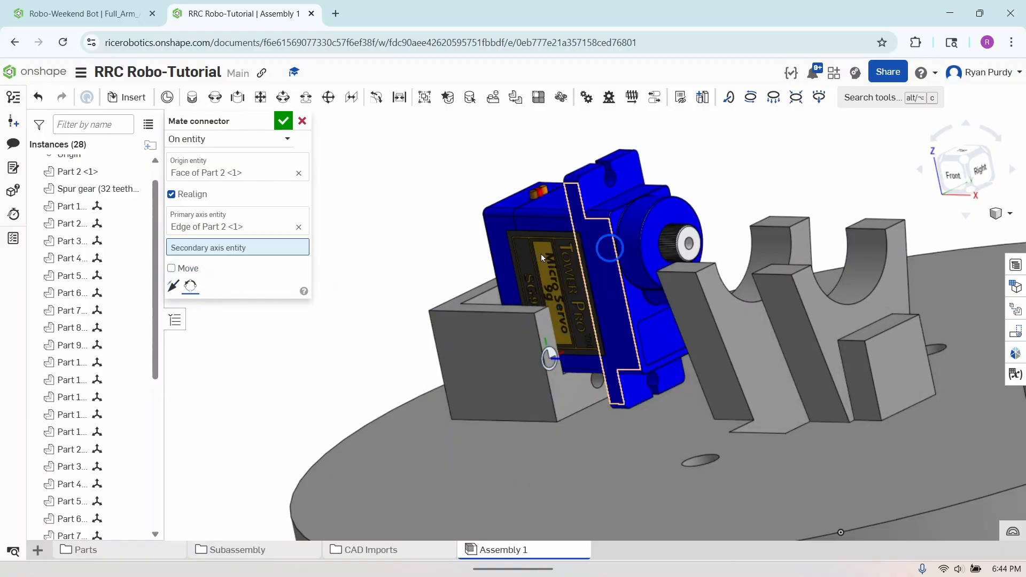
left_click(283, 120)
scroll(373, 378, "down", 10)
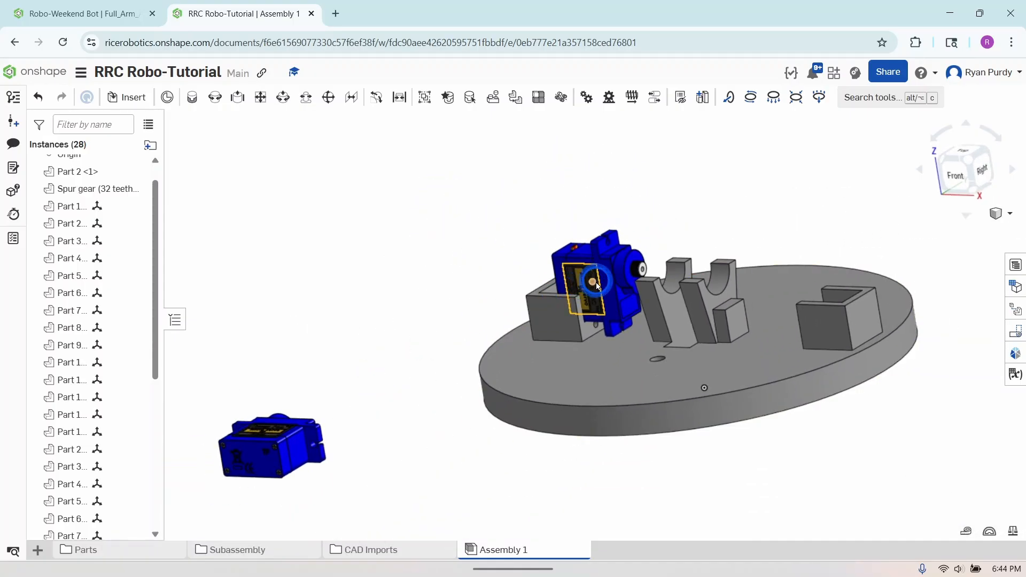
mouse_move(597, 282)
left_mouse_down()
mouse_move(673, 273)
mouse_move(571, 270)
mouse_move(605, 271)
left_mouse_up()
left_click(464, 346)
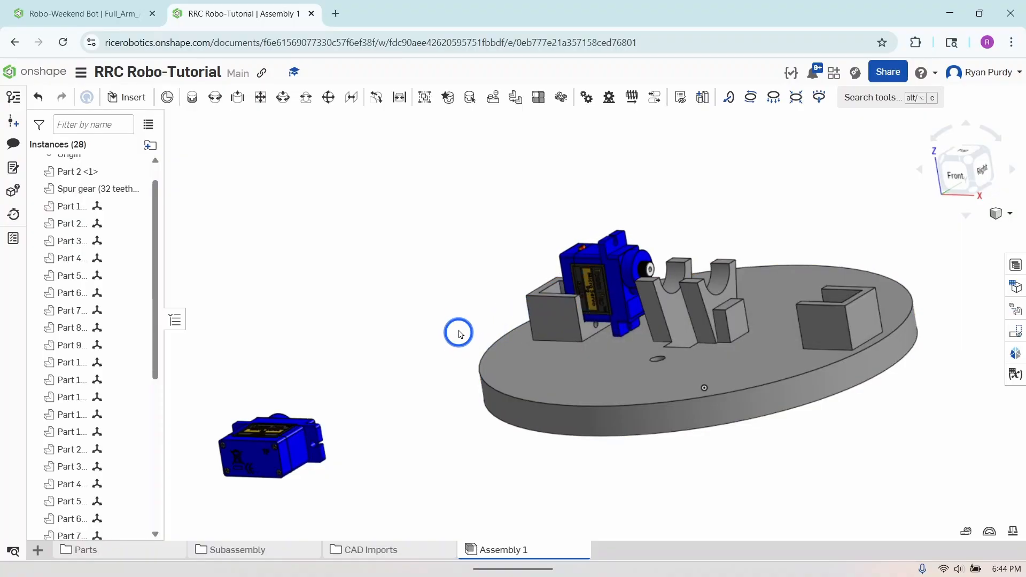
left_click(460, 317)
right_click_drag(463, 321, 511, 347)
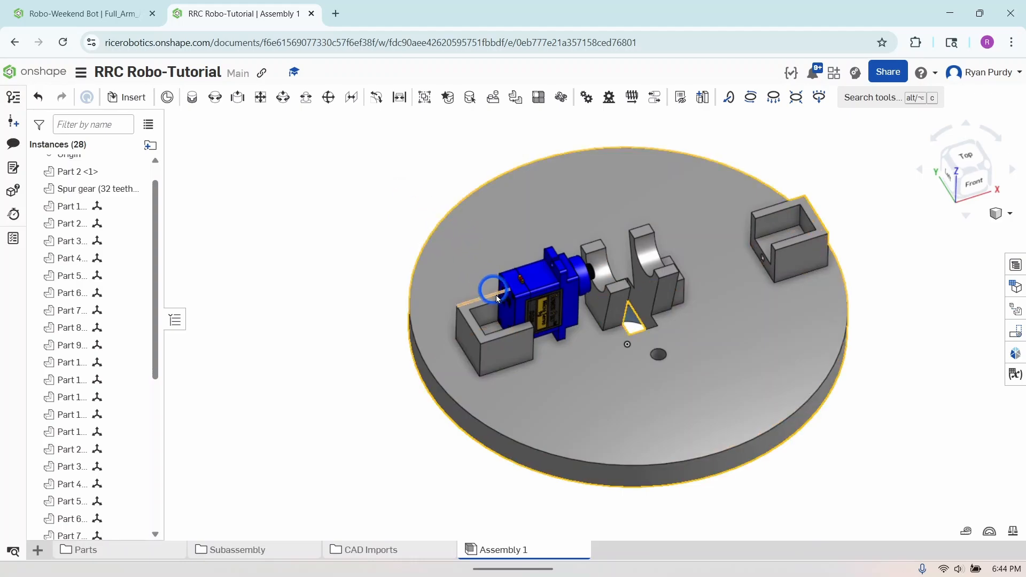
right_click_drag(506, 309, 470, 319)
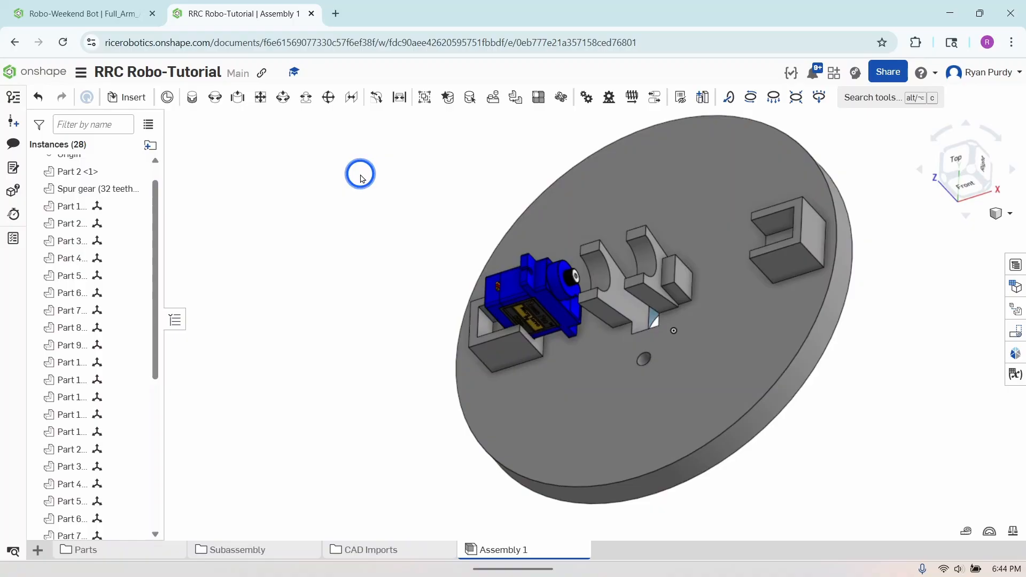
Add a planar mate between the centre of the servo's base face and the holder's inner back wall
left_click(260, 99)
right_click_drag(396, 357, 481, 374)
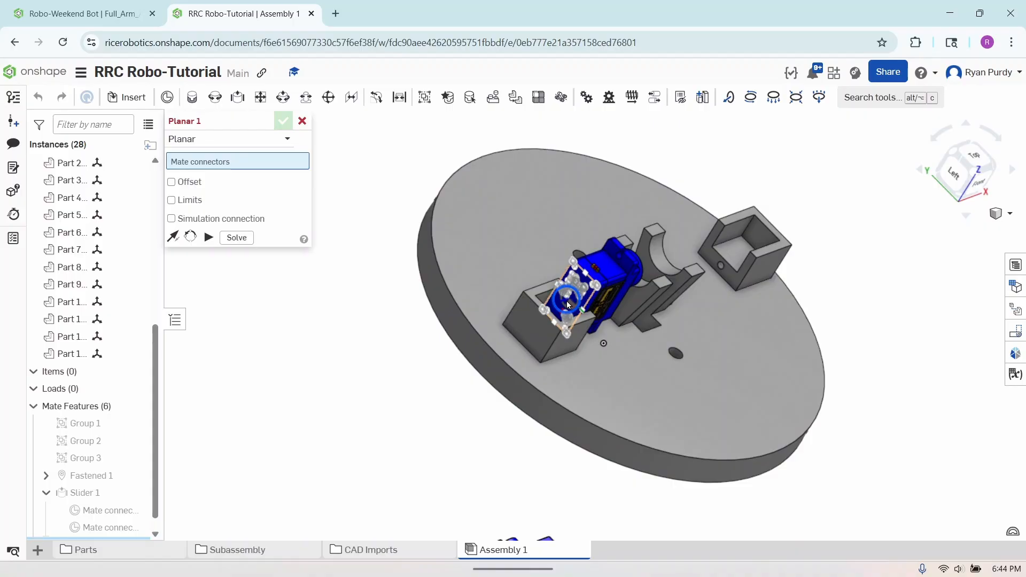
scroll(567, 305, "up", 5)
left_click(584, 305)
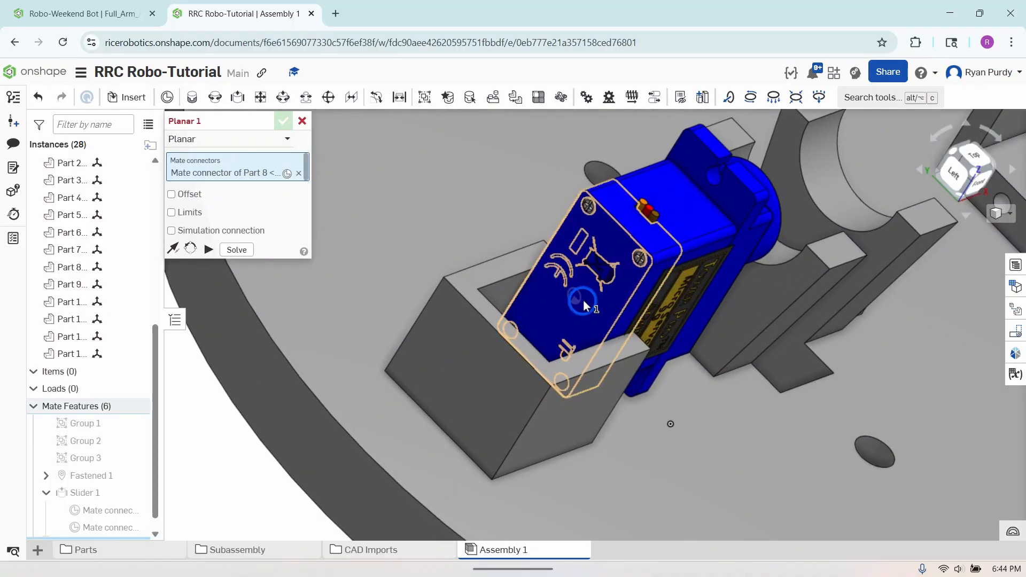
right_click_drag(582, 299, 518, 316)
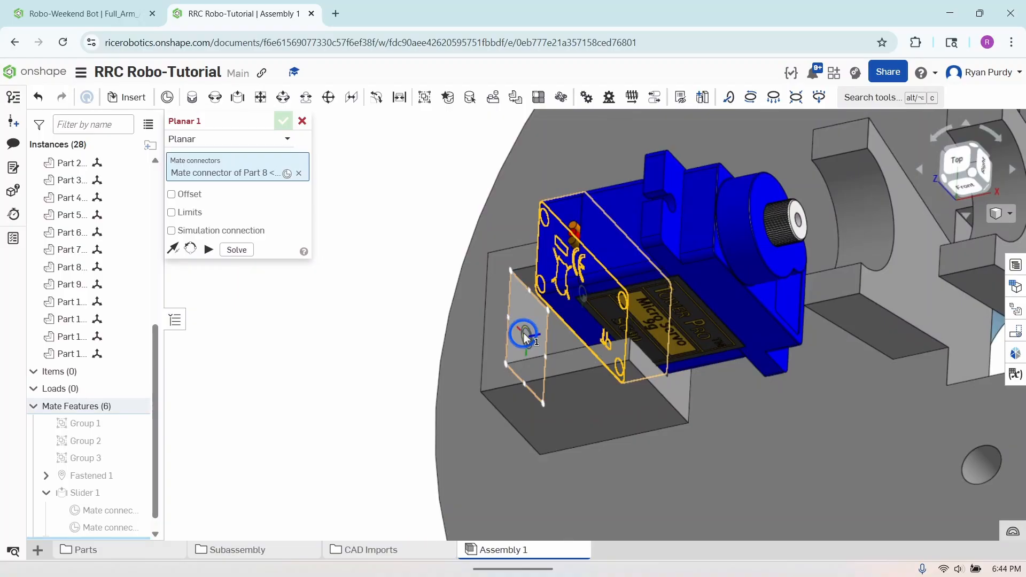
left_click(524, 332)
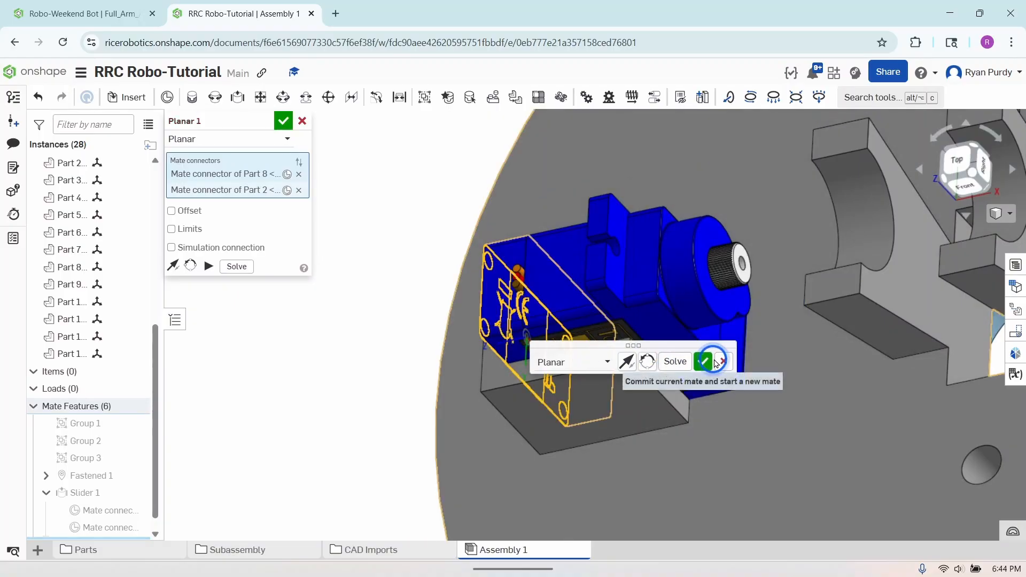
left_click(704, 362)
right_click_drag(704, 362, 735, 380)
key("f")
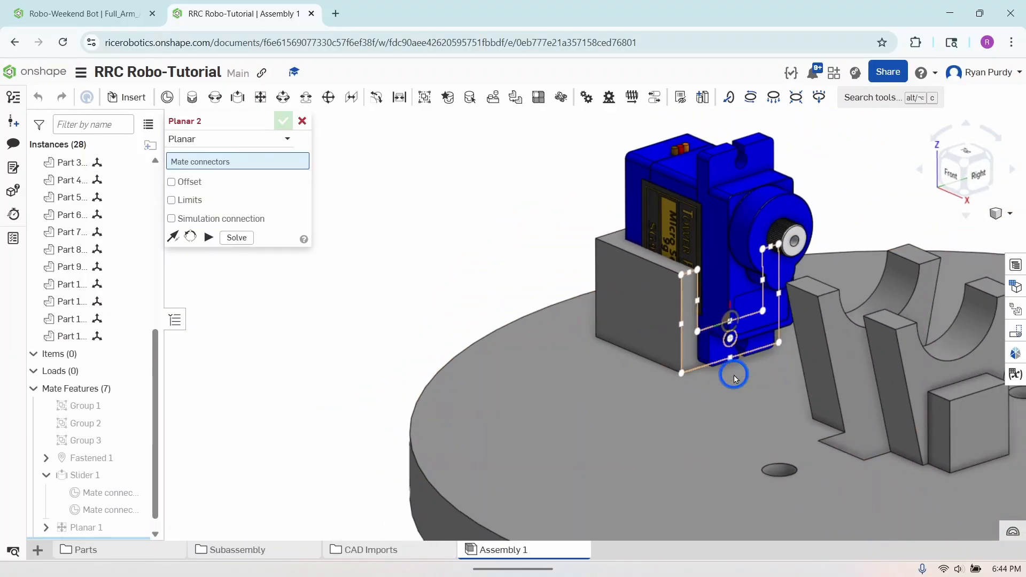
left_click(302, 121)
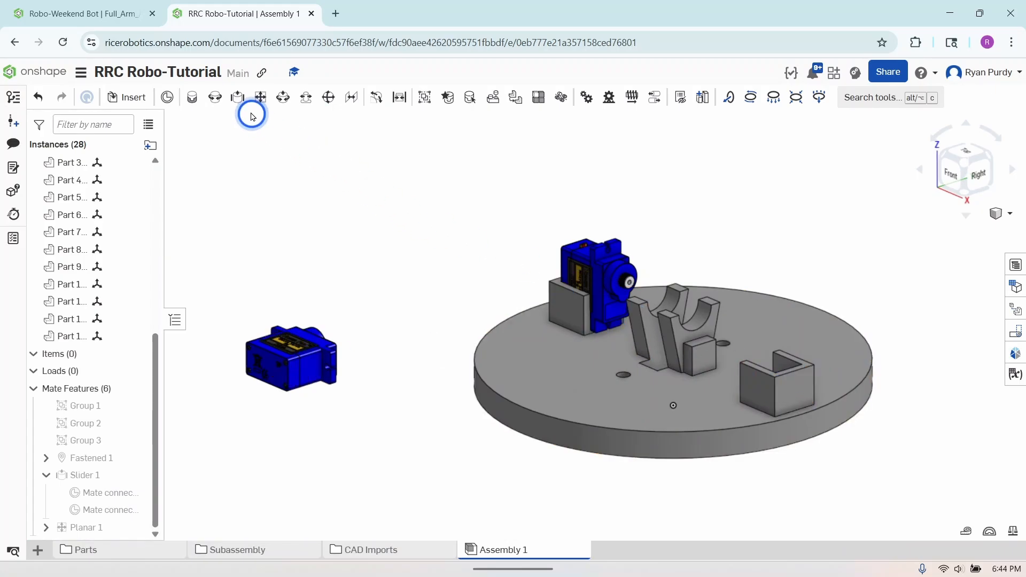
Begin another slider mate, using the centre of the unplaced servo body's narrow end face as the first mate connector
left_click(239, 98)
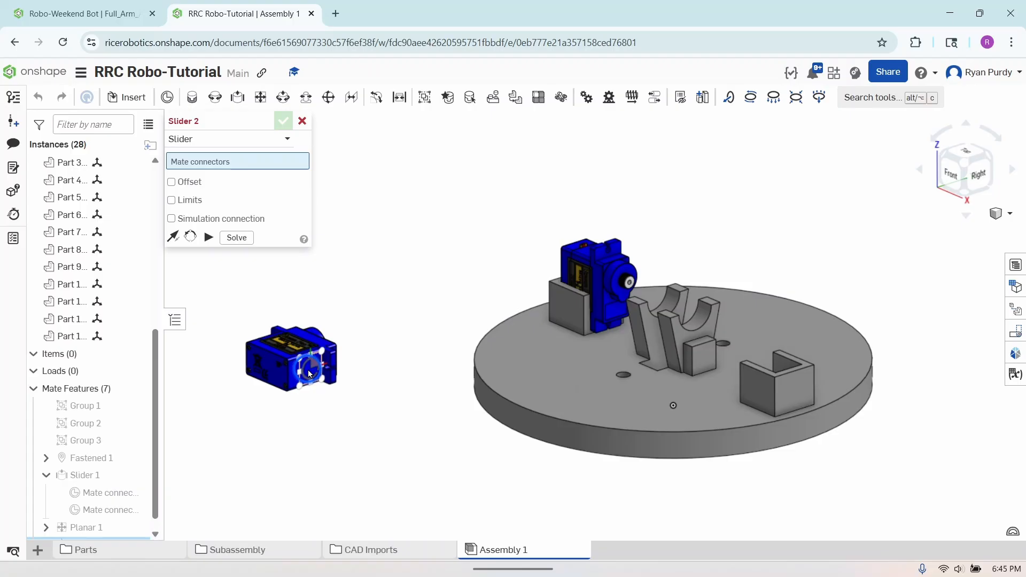
scroll(310, 371, "up", 5)
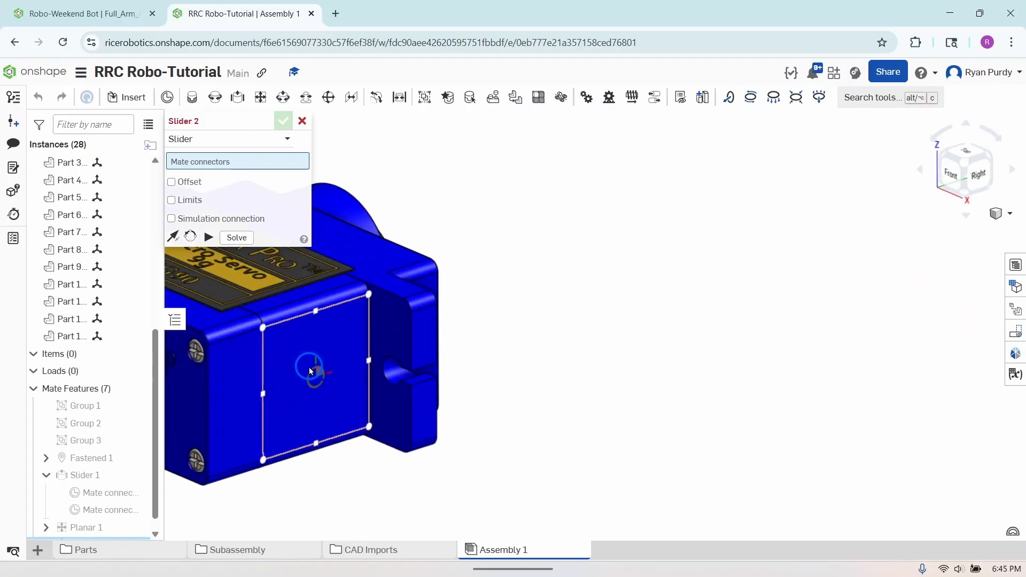
right_click_drag(402, 366, 360, 384)
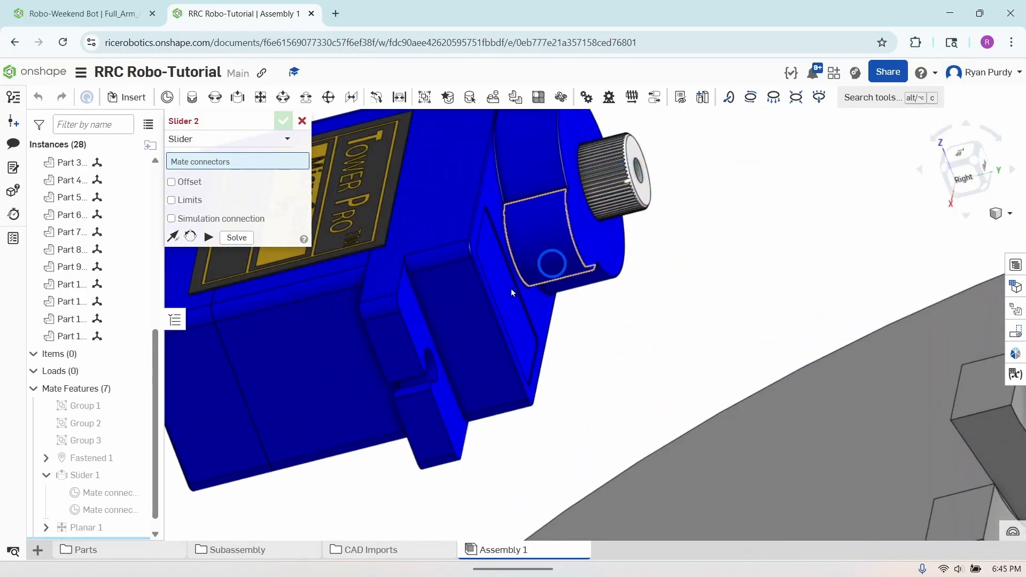
left_click(317, 383)
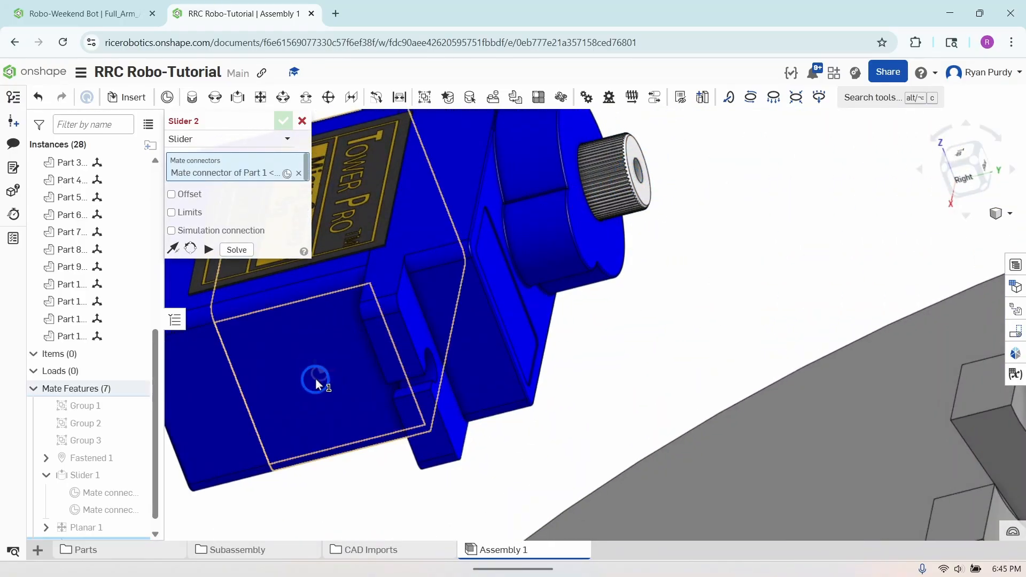
Complete the slider mate on the inner floor of the empty U-shaped holder, with the primary axis flipped so the servo sits above the plate
scroll(316, 377, "down", 10)
right_click_drag(415, 412, 505, 428)
scroll(479, 431, "up", 5)
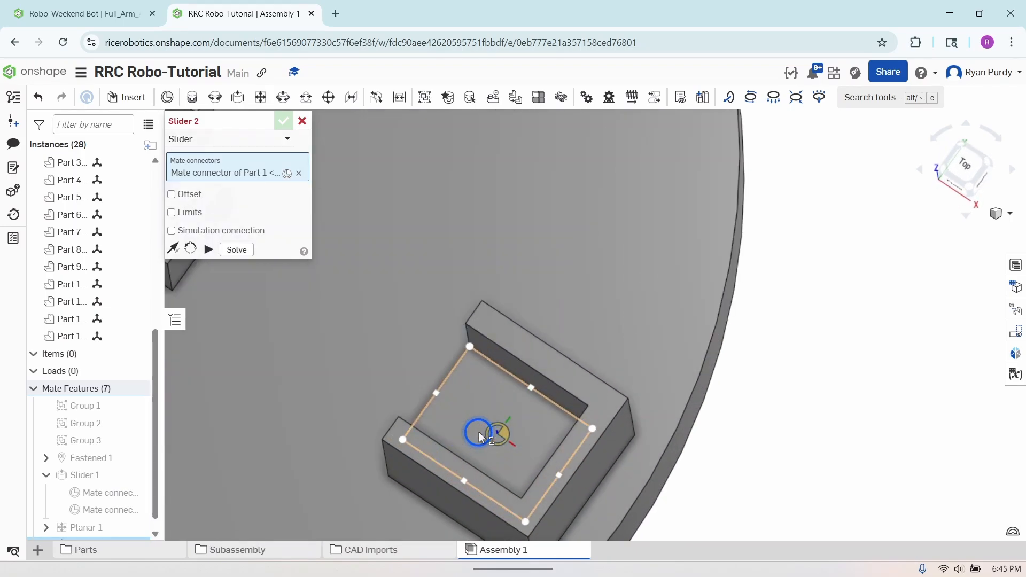
left_click(495, 430)
scroll(598, 386, "down", 5)
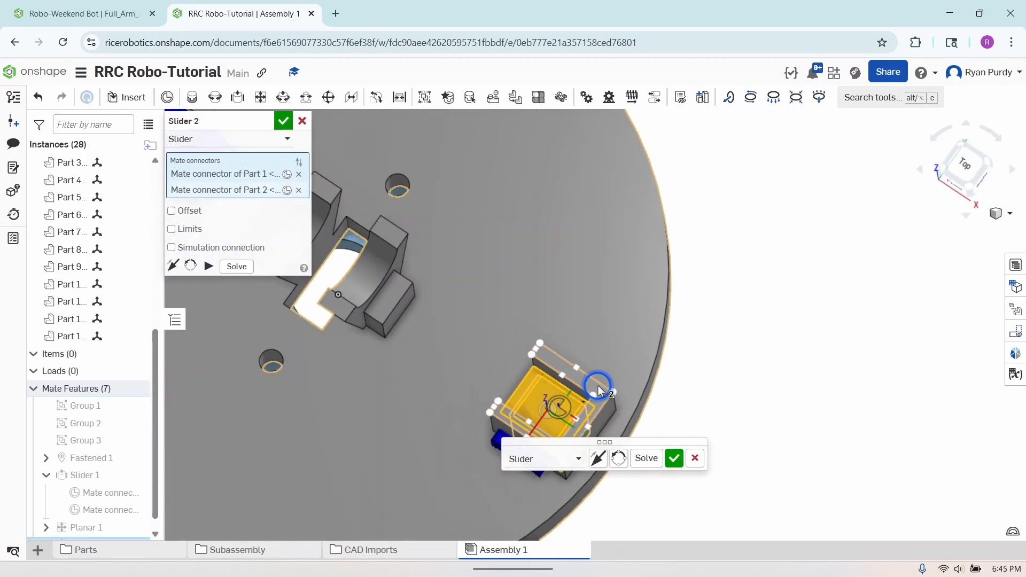
right_click_drag(676, 392, 692, 338)
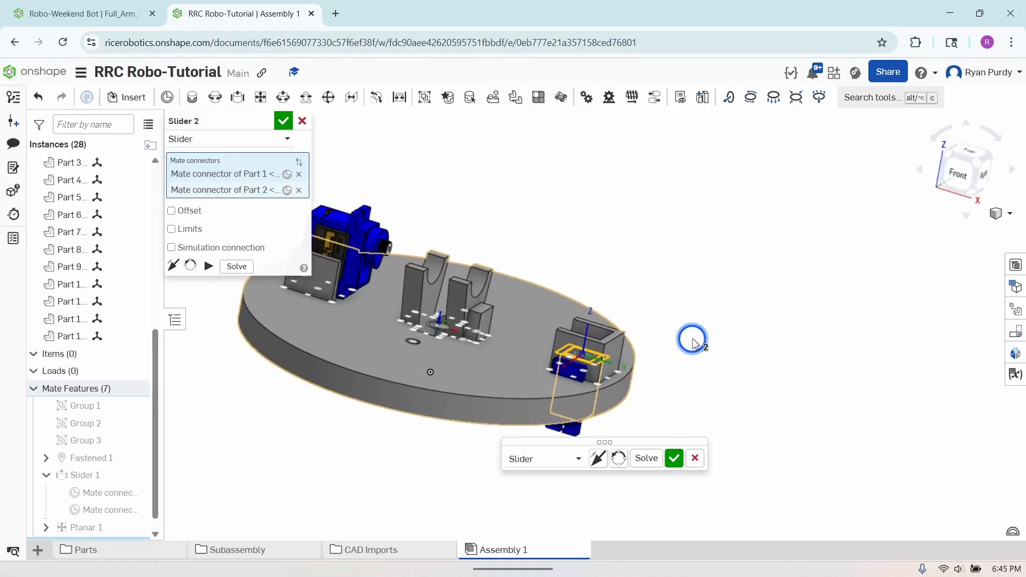
left_click(635, 467)
left_click(597, 457)
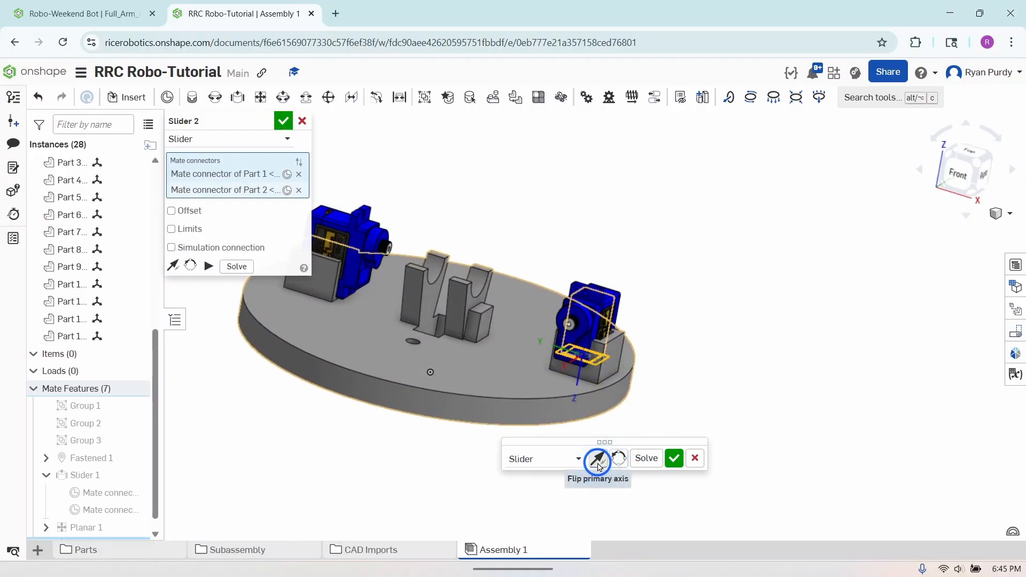
left_click(674, 458)
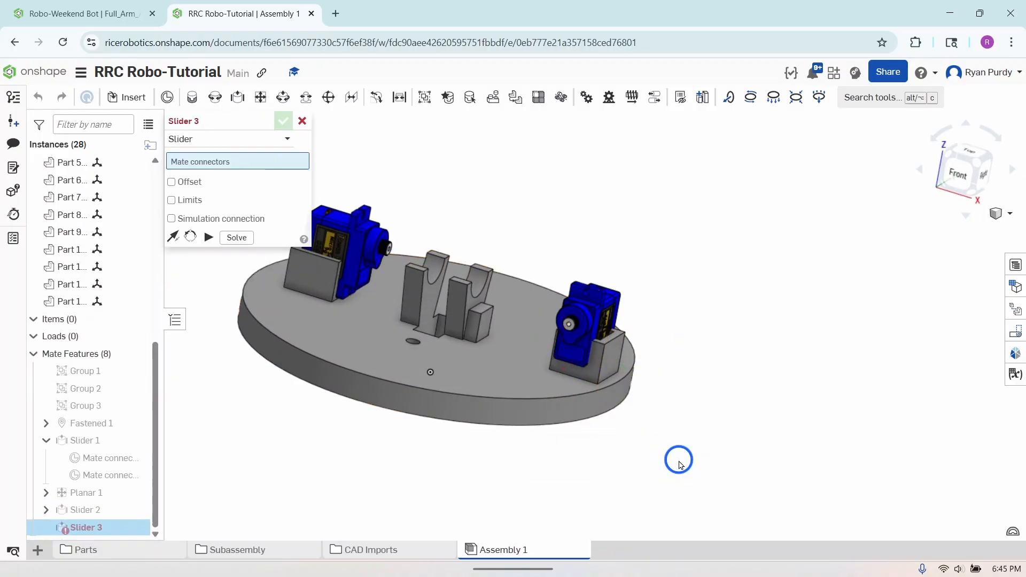
left_click(302, 120)
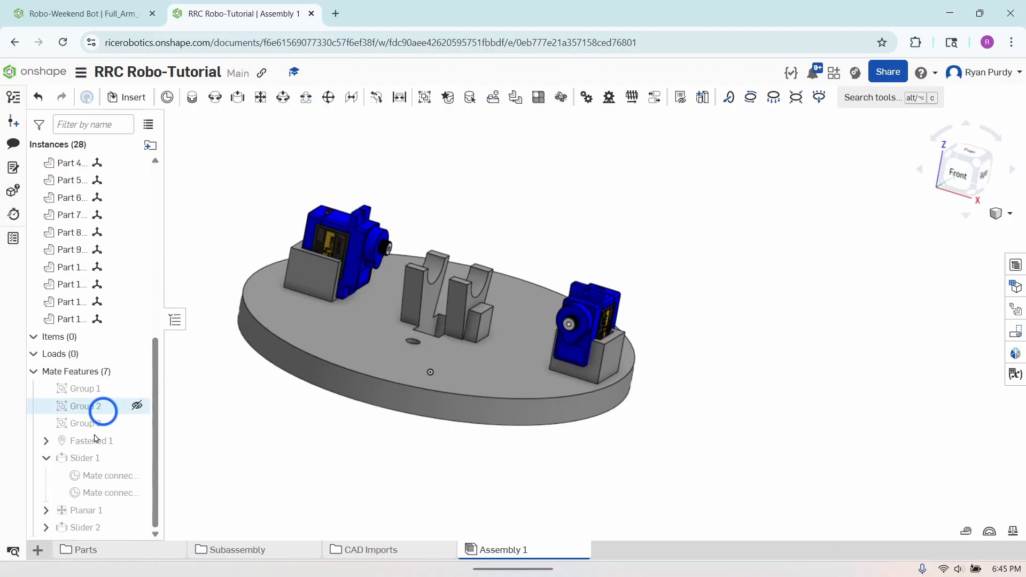
Edit the Slider 2 servo-side connector, realigning its primary axis to the servo body edge parallel to the output shaft
mouse_move(80, 472)
left_click(46, 528)
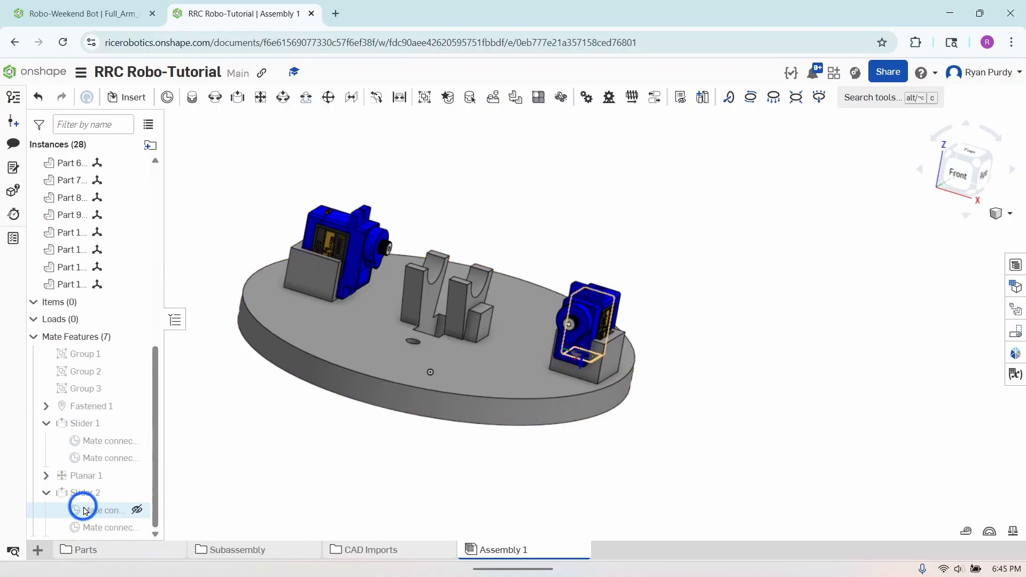
right_click(84, 511)
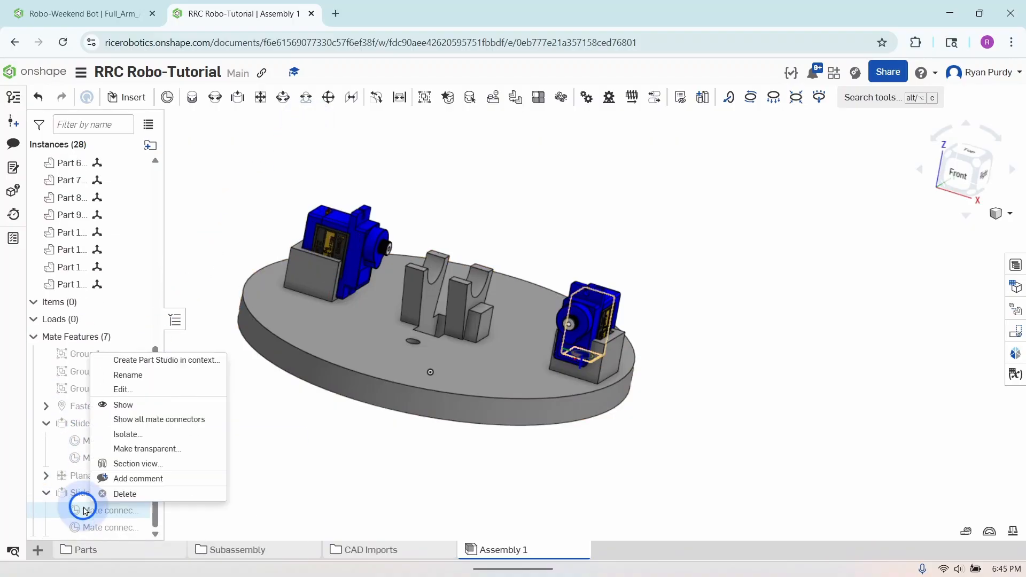
left_click(128, 390)
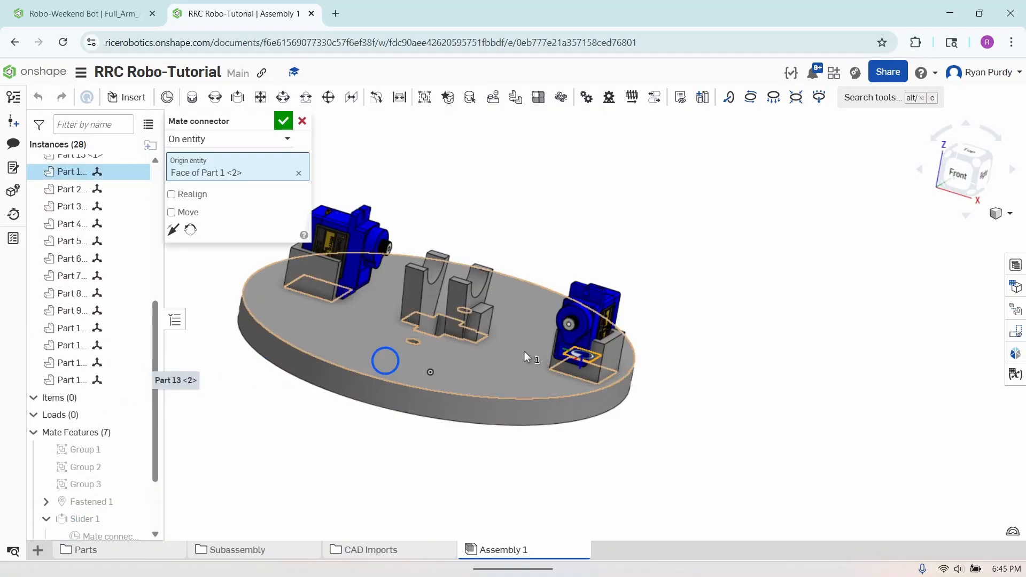
left_click(185, 198)
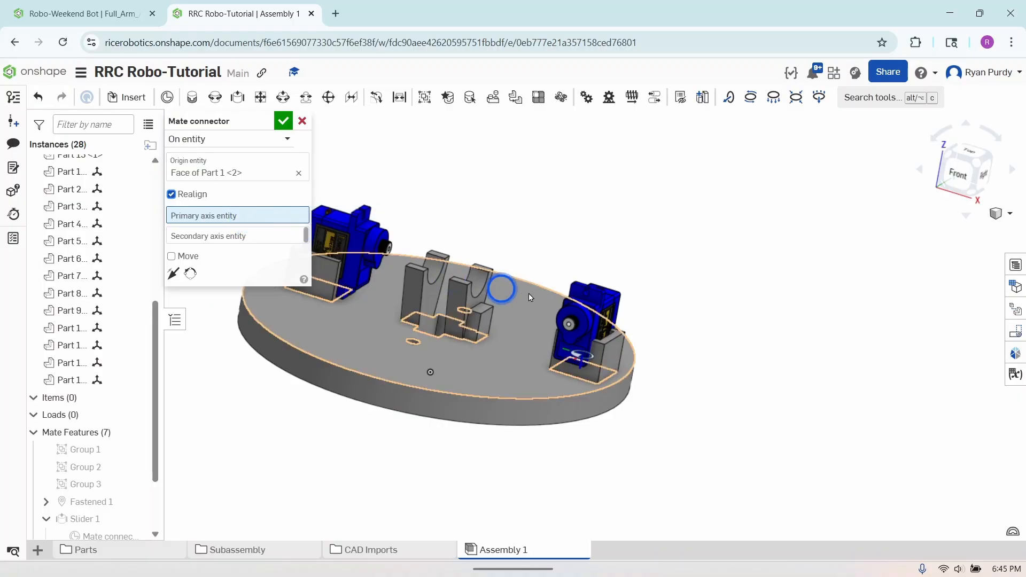
right_click_drag(666, 339, 541, 365)
scroll(537, 368, "up", 5)
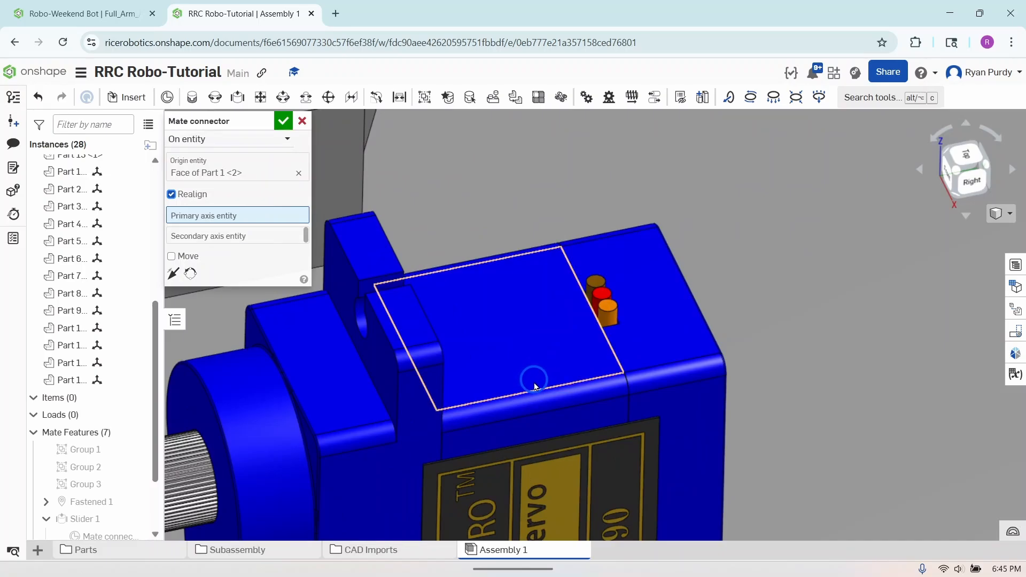
left_click(534, 389)
scroll(534, 389, "down", 10)
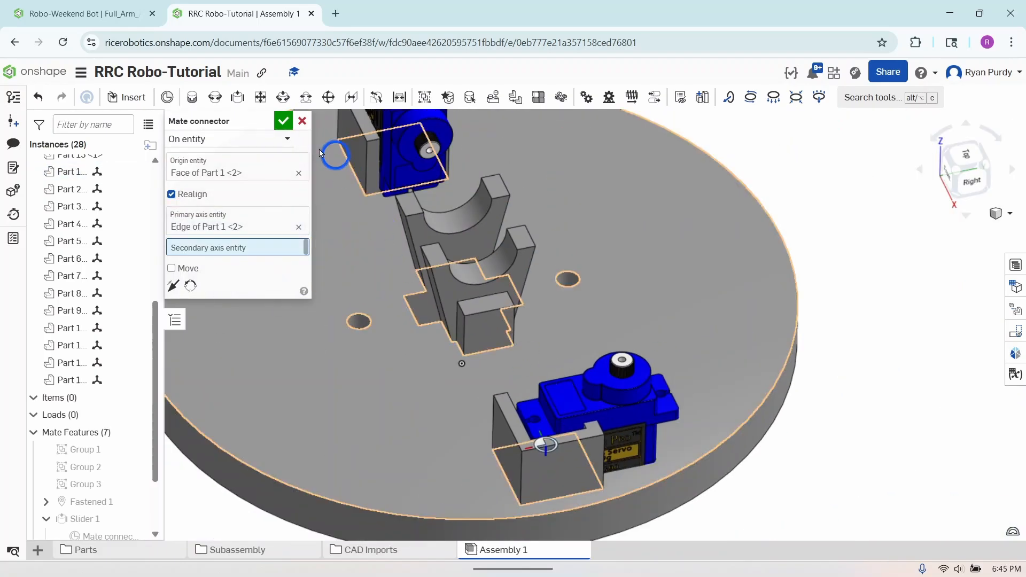
left_click(283, 120)
scroll(101, 449, "down", 3)
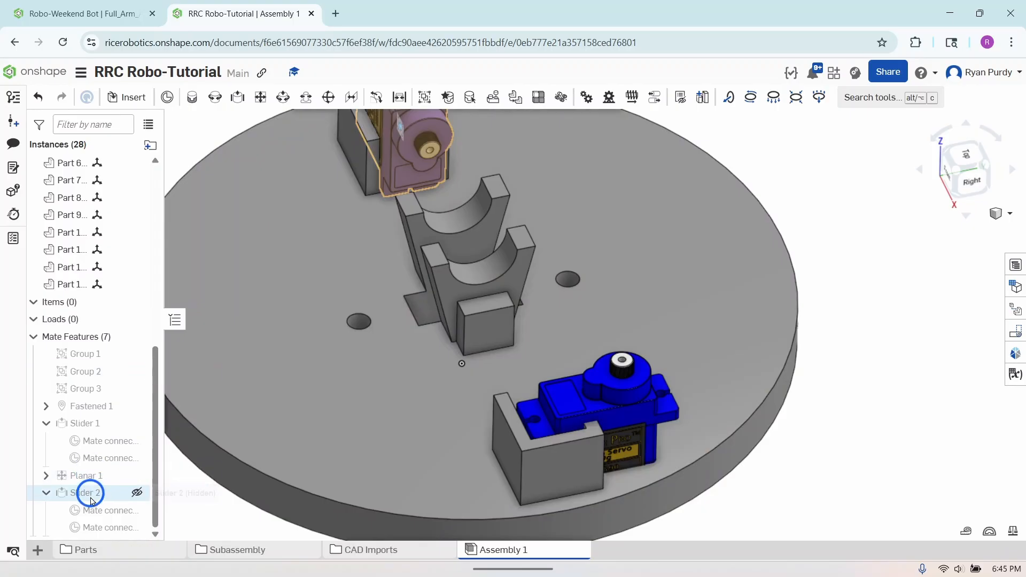
Edit the Slider 2 holder-side connector and realign its primary axis to the inner top edge of the U-shaped holder's back wall
right_click(94, 530)
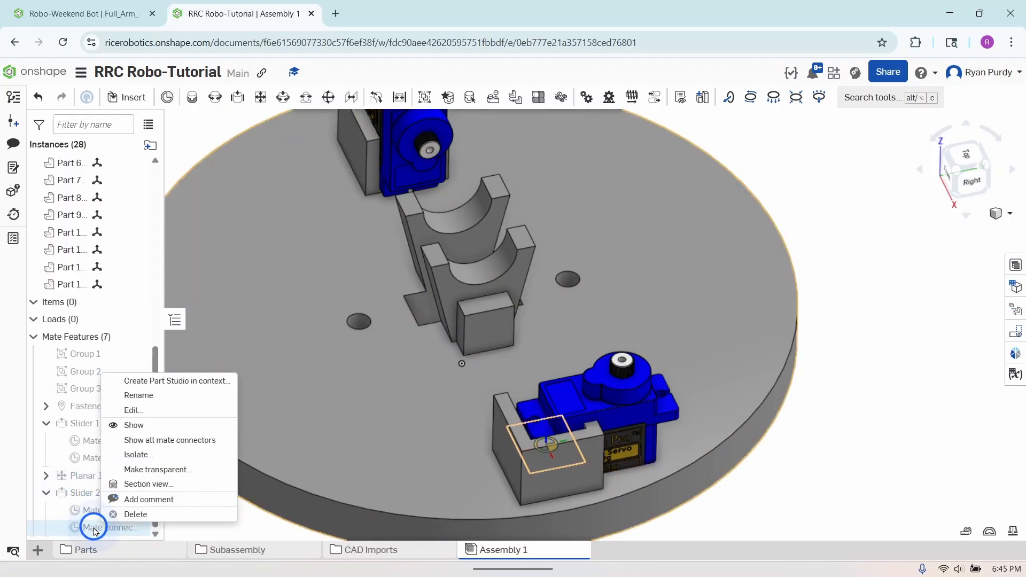
left_click(129, 411)
right_click_drag(363, 416, 439, 494)
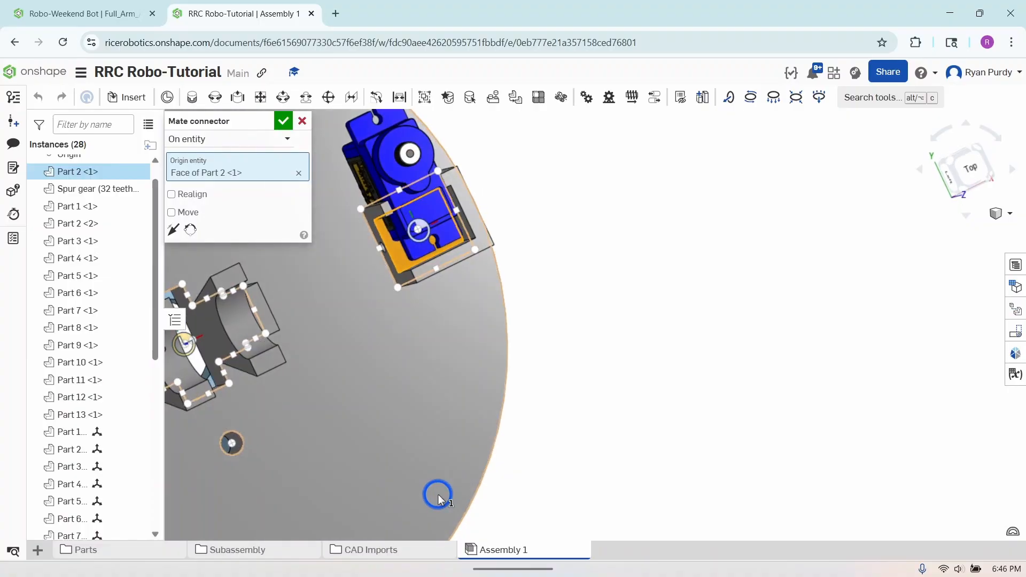
left_click(172, 194)
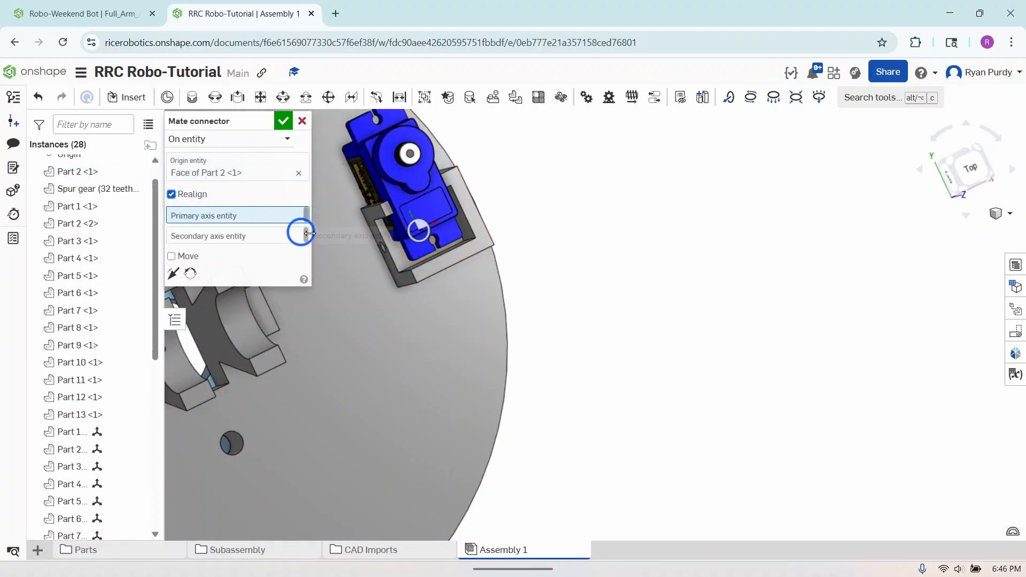
scroll(409, 264, "up", 5)
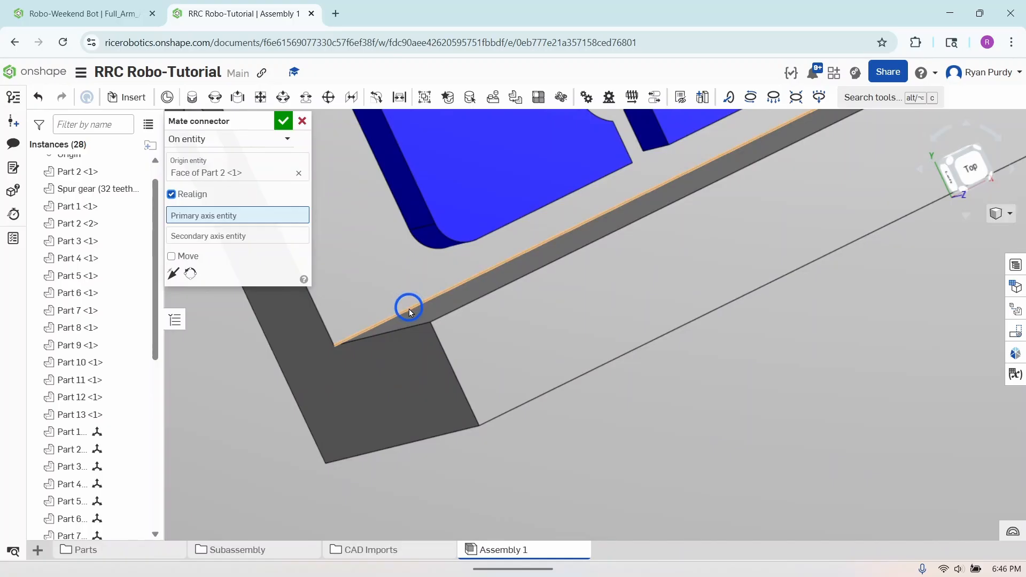
left_click(409, 309)
Rotate the connector's secondary axis so the second servo stands upright in its holder, and accept the connector edit
scroll(409, 309, "down", 8)
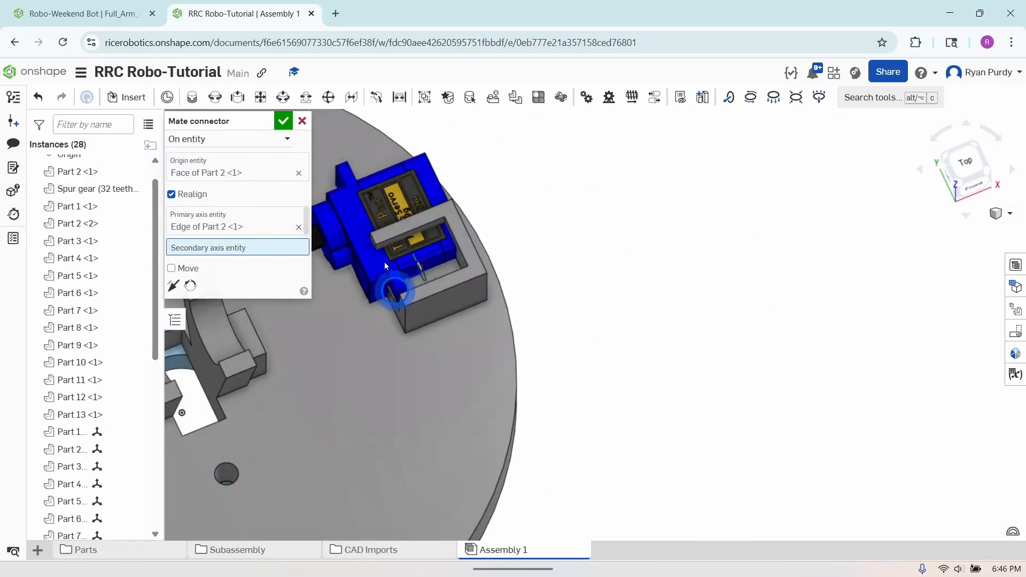
right_click_drag(384, 262, 406, 248)
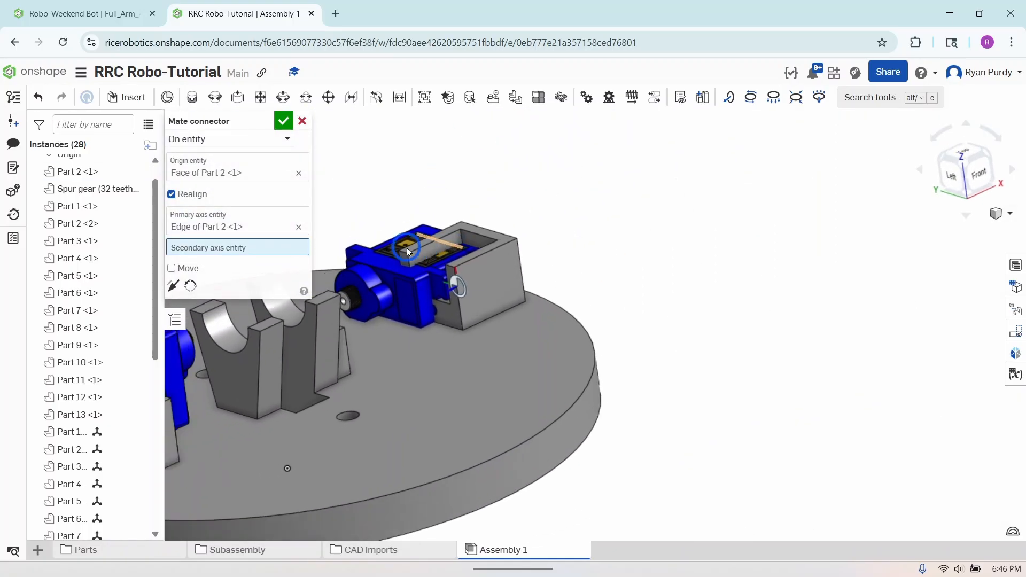
key("f")
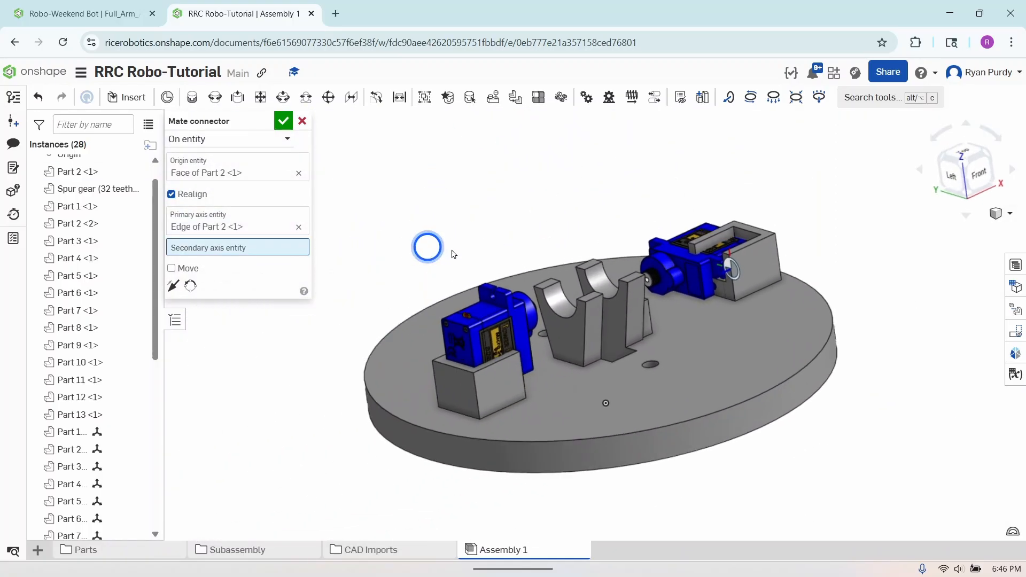
left_click(190, 287)
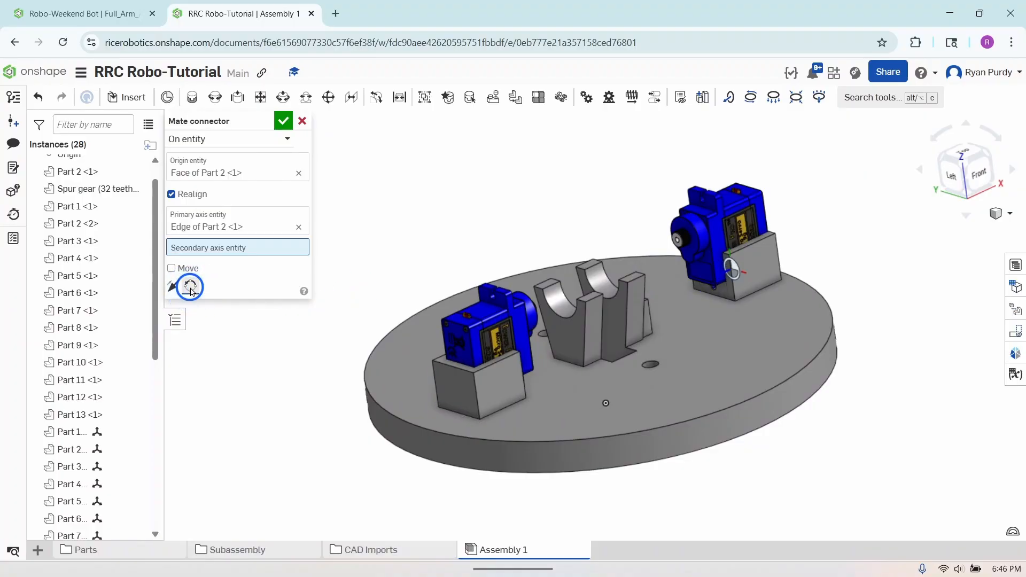
left_click(284, 121)
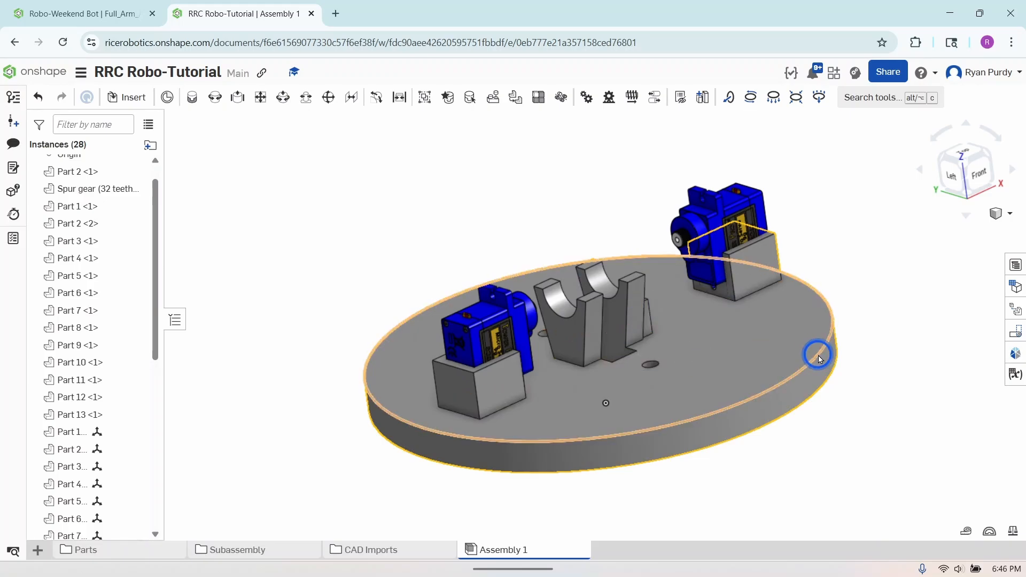
Slide the second servo along its free axis partly out of the holder to check the slider mate
right_click_drag(817, 355, 758, 353)
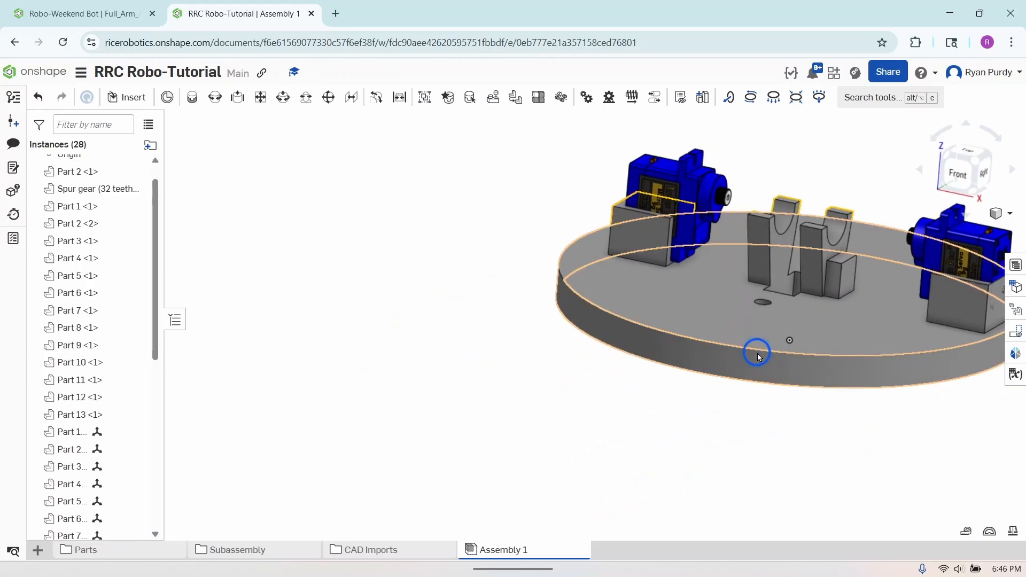
left_click_drag(758, 354, 794, 332)
left_click(270, 158)
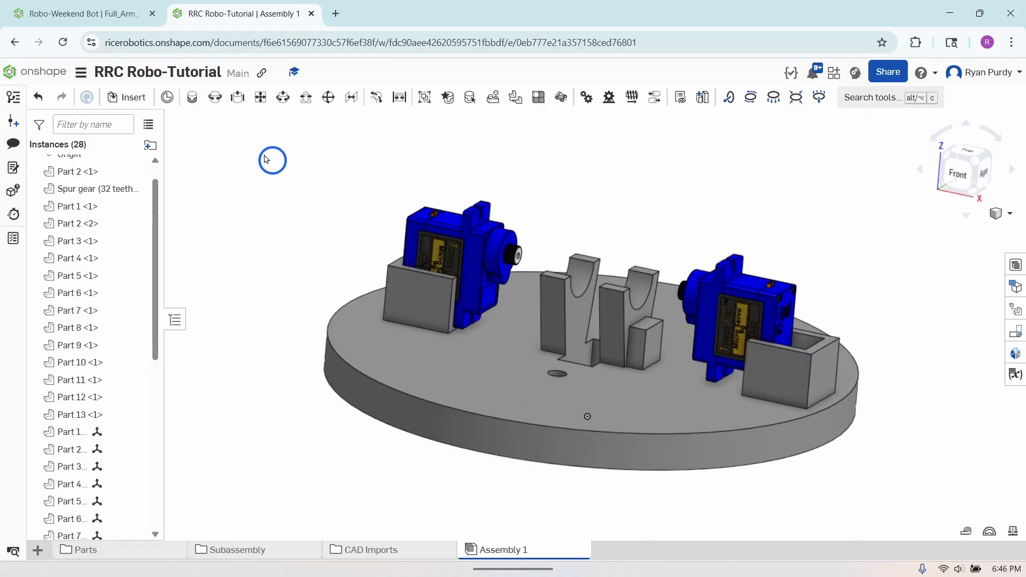
left_click(800, 360)
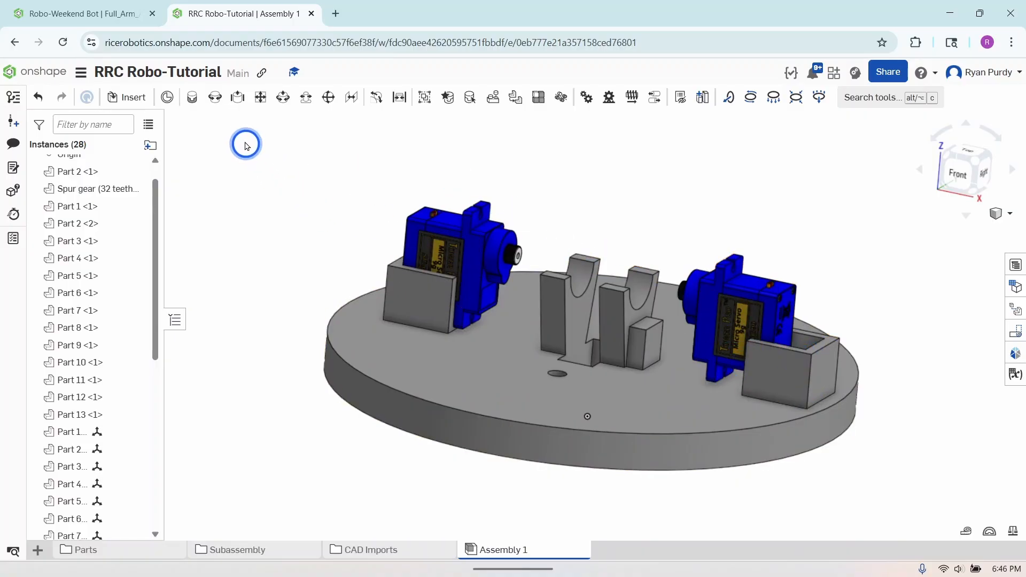
Add a planar mate between the centre of the second servo's base face and the inner back wall of its holder
left_click(261, 98)
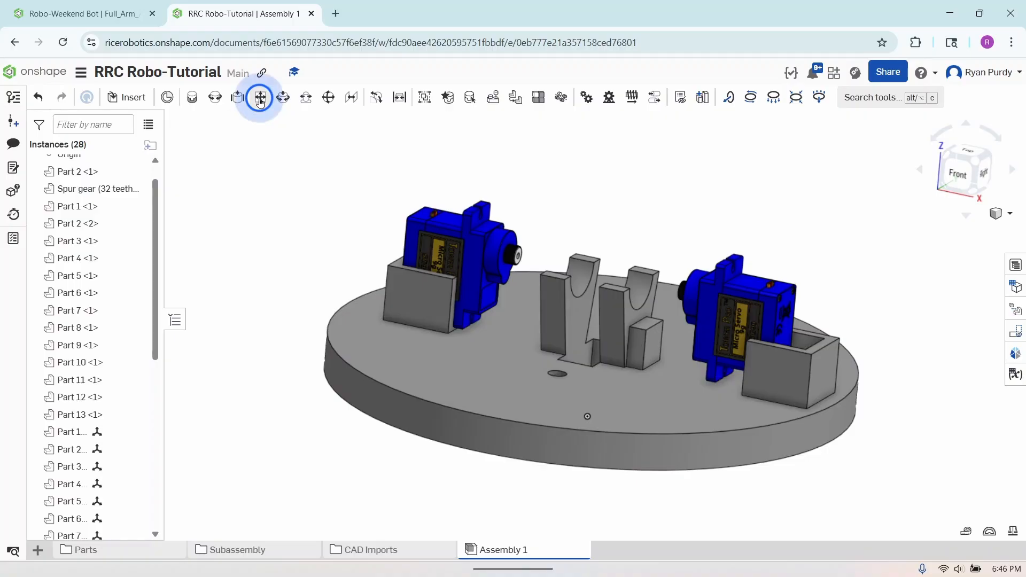
right_click_drag(706, 365, 802, 403)
left_click(759, 368)
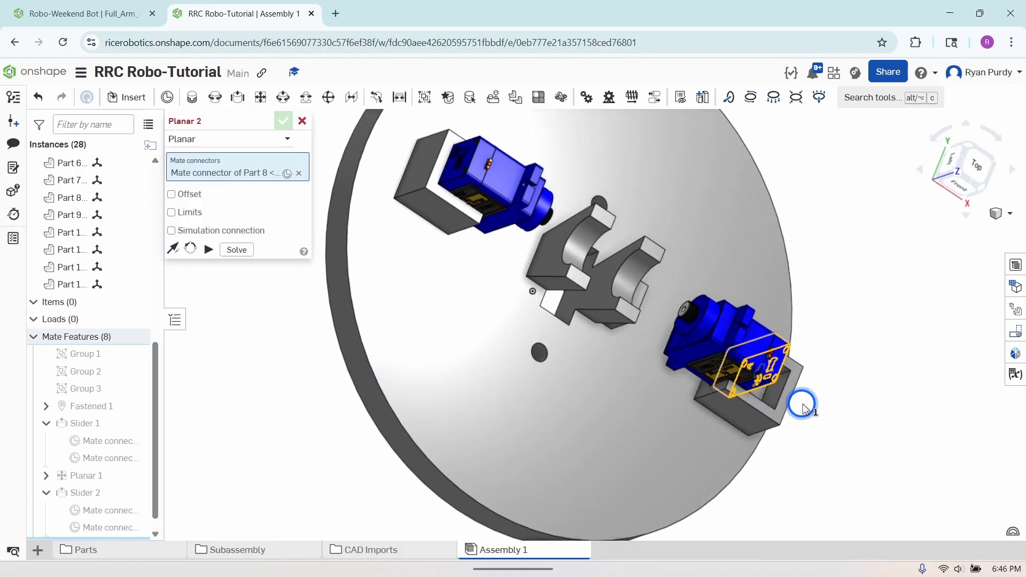
scroll(774, 399, "up", 5)
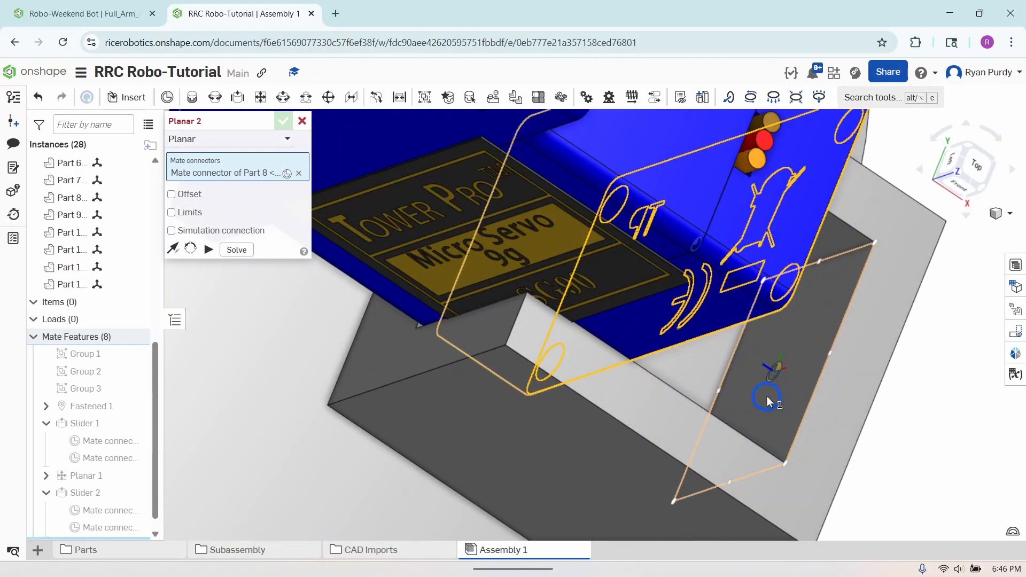
left_click(767, 400)
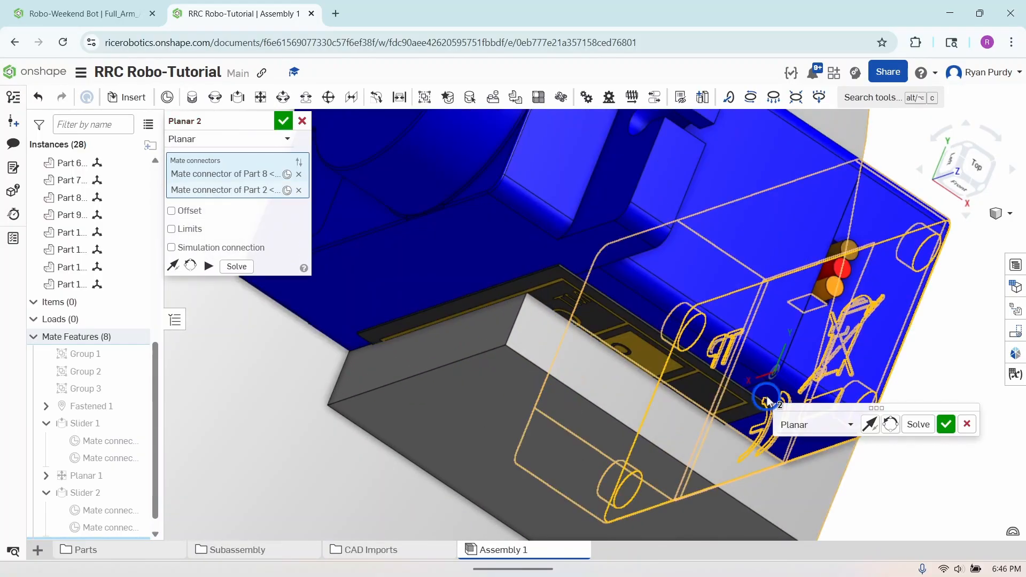
left_click(948, 427)
right_click_drag(910, 447, 872, 405)
scroll(872, 405, "down", 8)
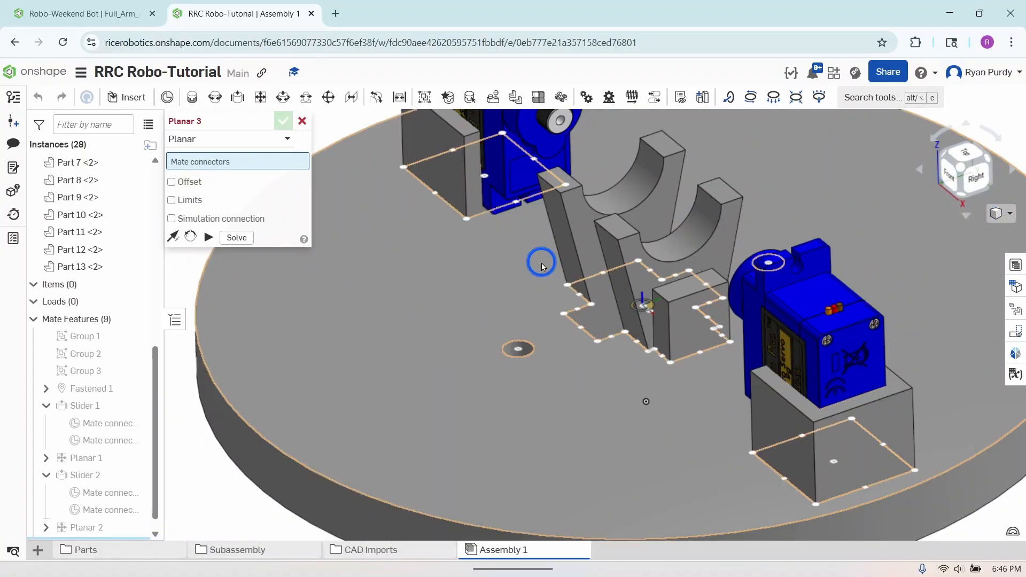
left_click(302, 122)
scroll(456, 378, "down", 5)
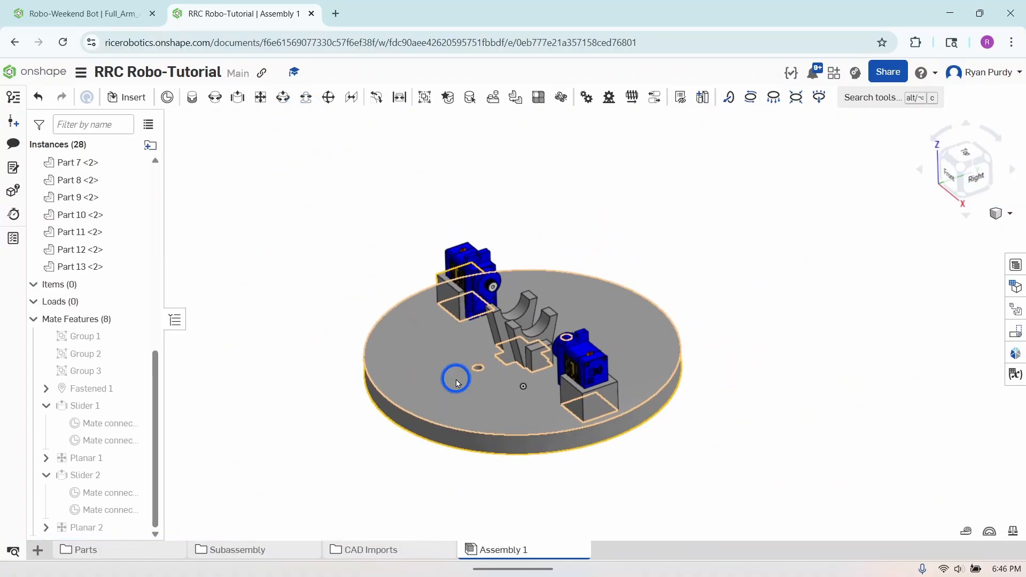
left_click(962, 168)
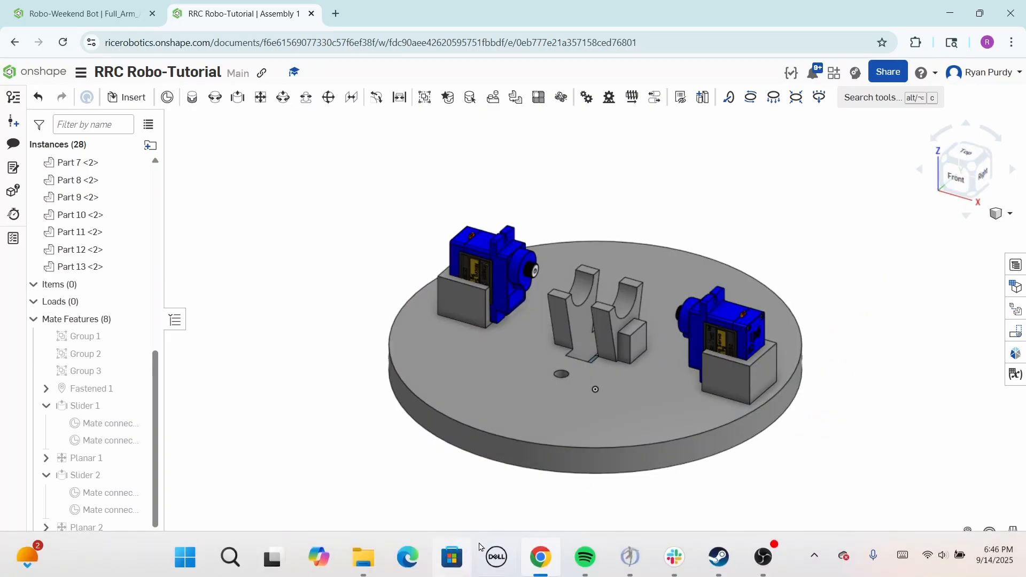
Rename the assembly as BasePlateSub and move it into the Subassembly folder
right_click(524, 551)
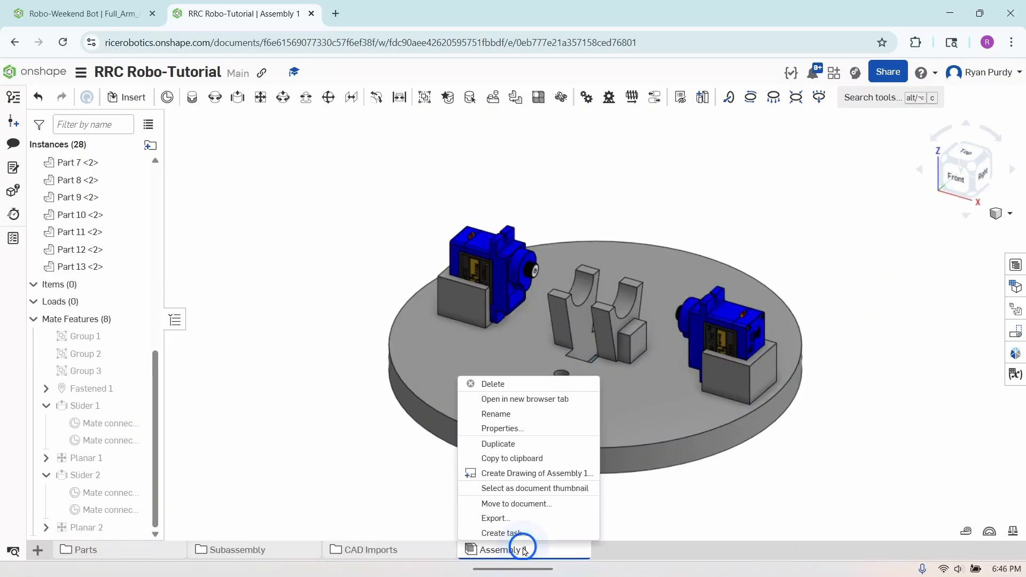
left_click(501, 415)
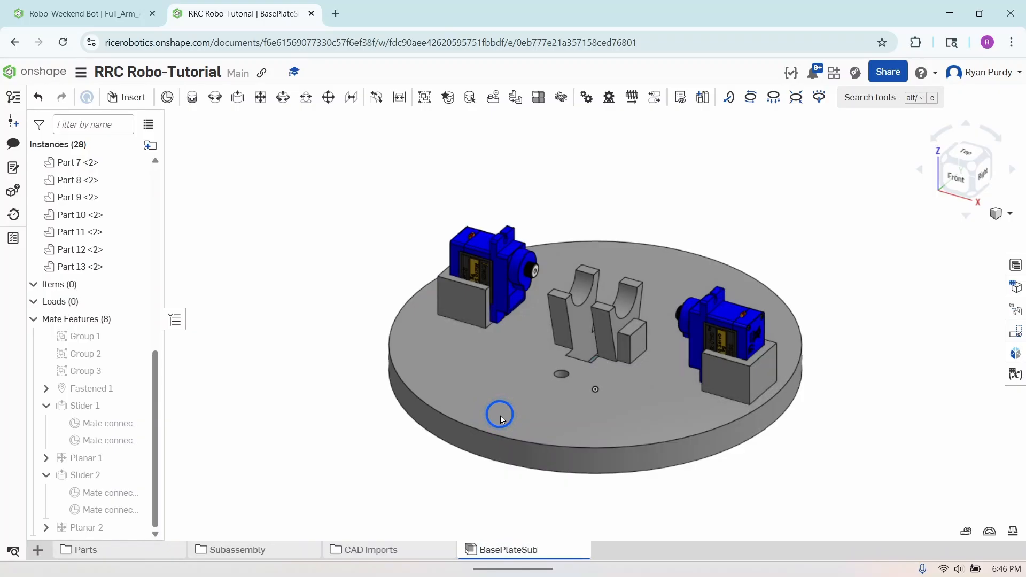
left_click(496, 549)
left_click_drag(457, 553, 238, 551)
left_click(308, 519)
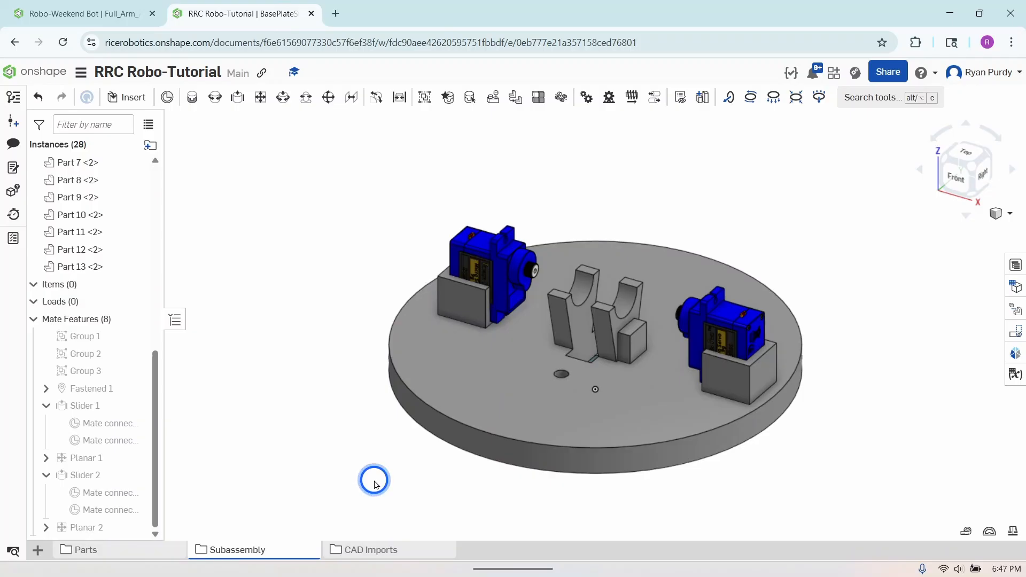